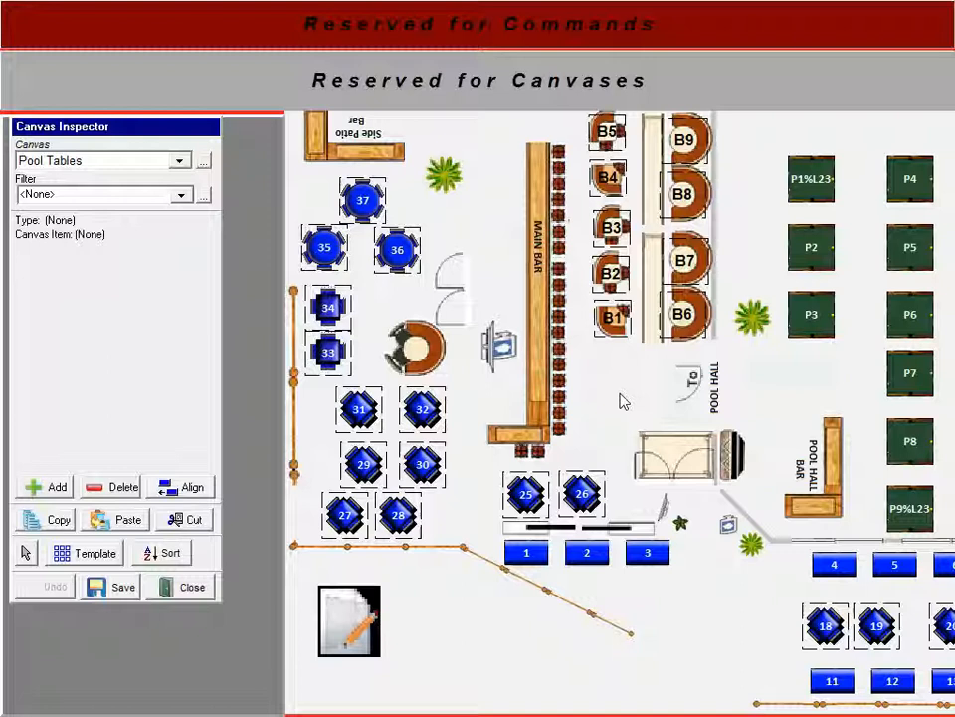
- In the table type settings of pool table P2, choose Pool Table as the default menu item and save the type
left_click(810, 251)
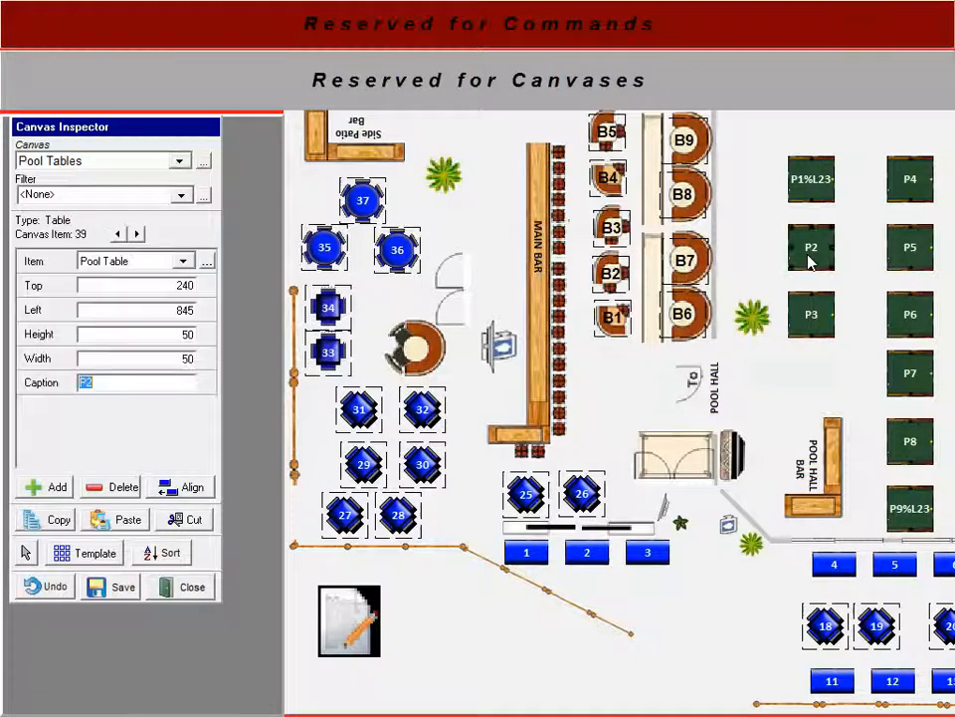
left_click(207, 262)
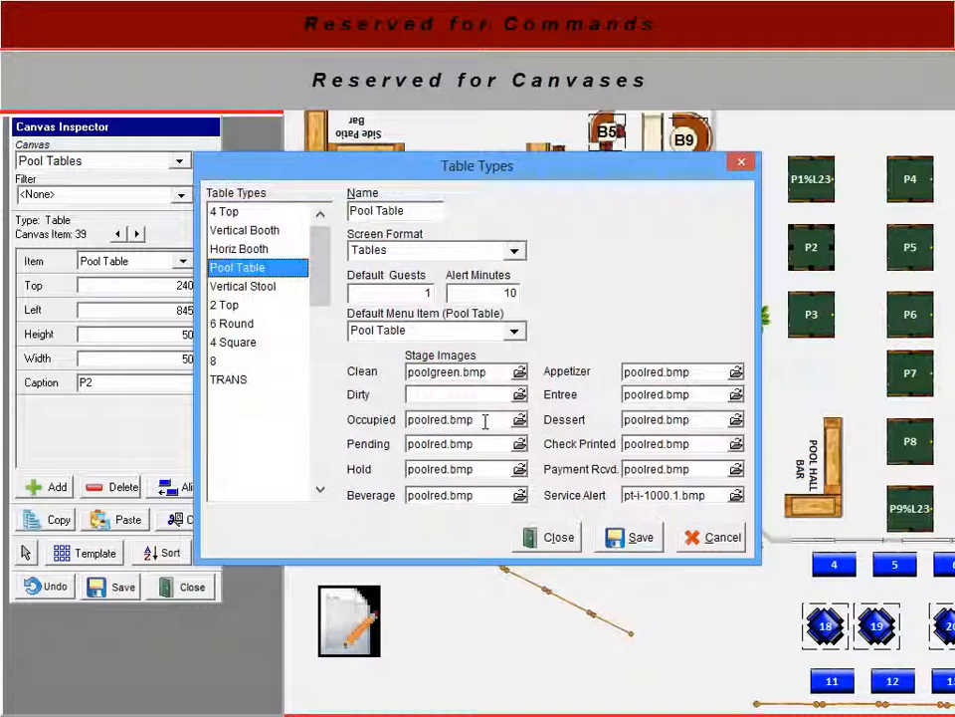
left_click(465, 333)
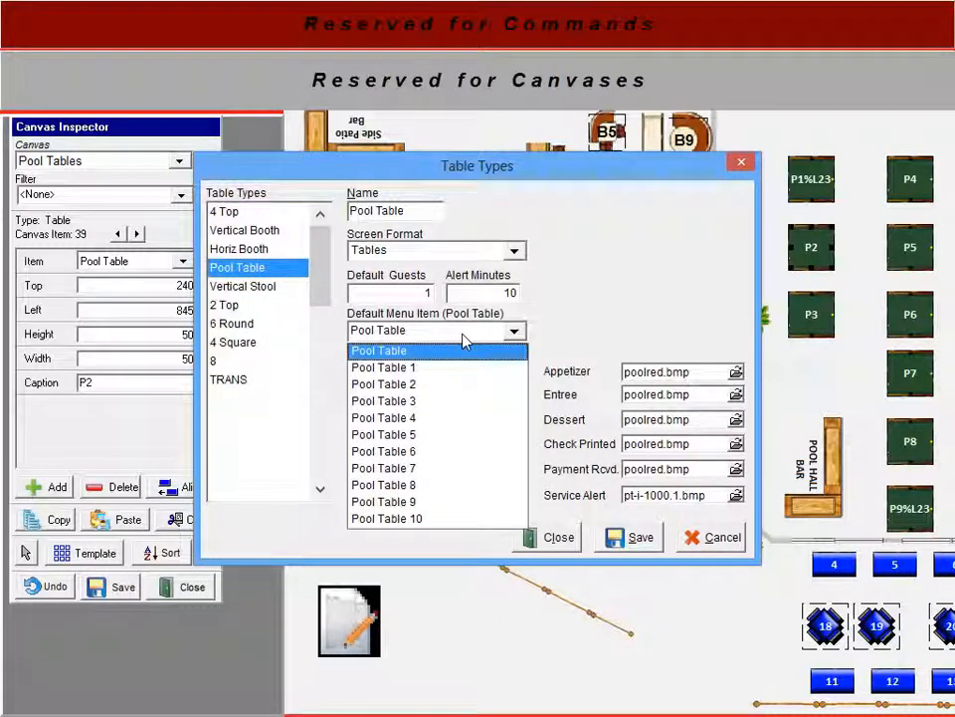
left_click(463, 336)
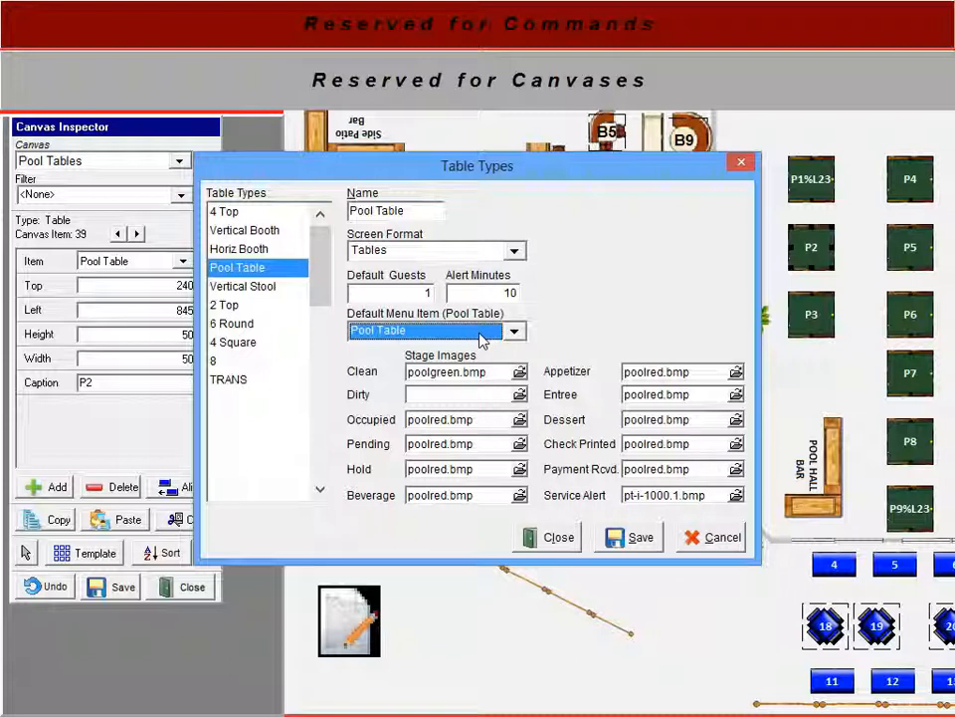
scroll(485, 341, "up", 2)
scroll(492, 339, "down", 1)
left_click(494, 334)
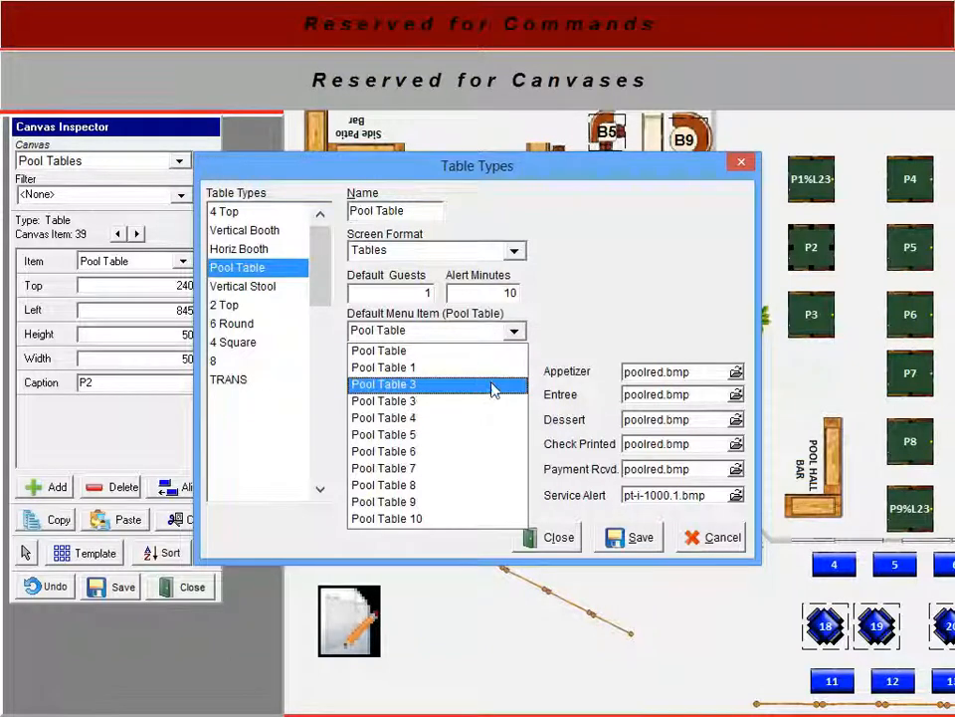
left_click(493, 350)
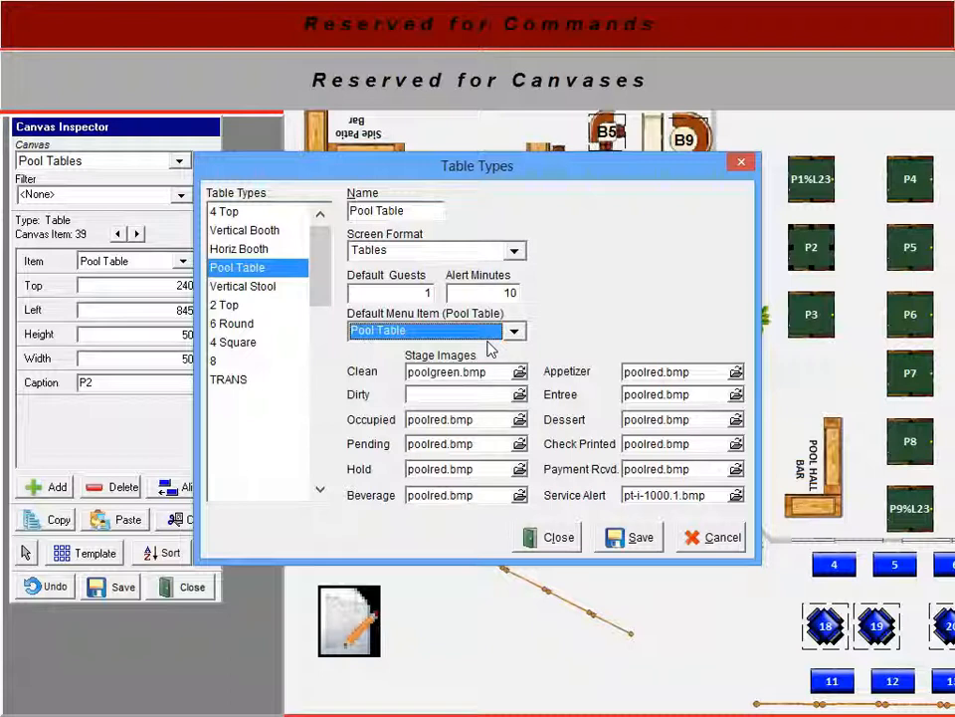
left_click(609, 535)
left_click(554, 539)
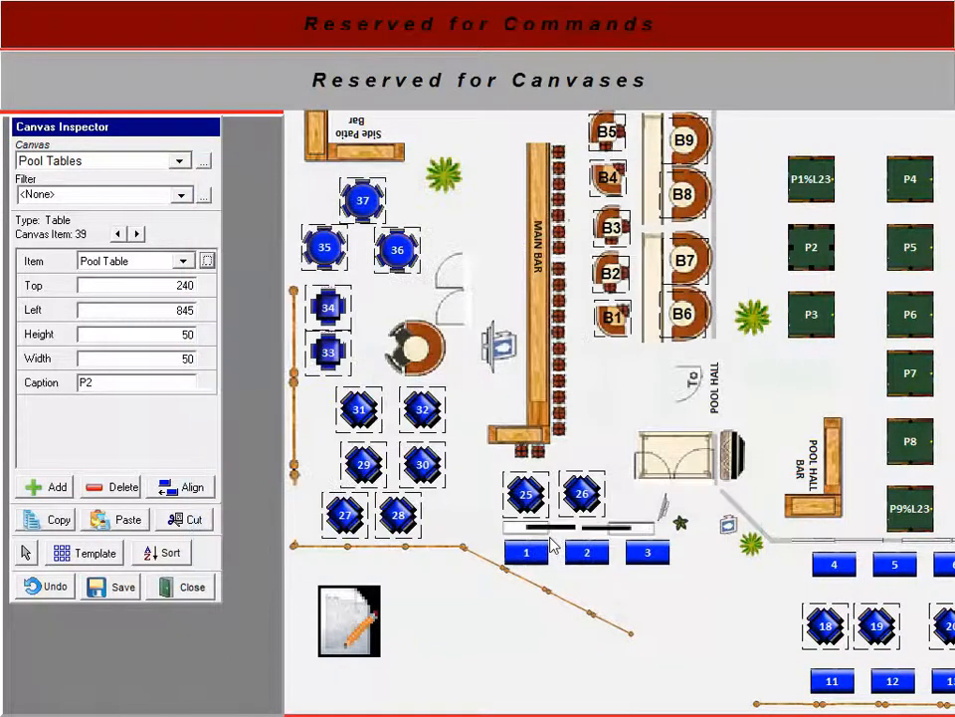
- Inspect the caption of the pool table labelled P1%L23, then close the canvas editor
left_click(818, 191)
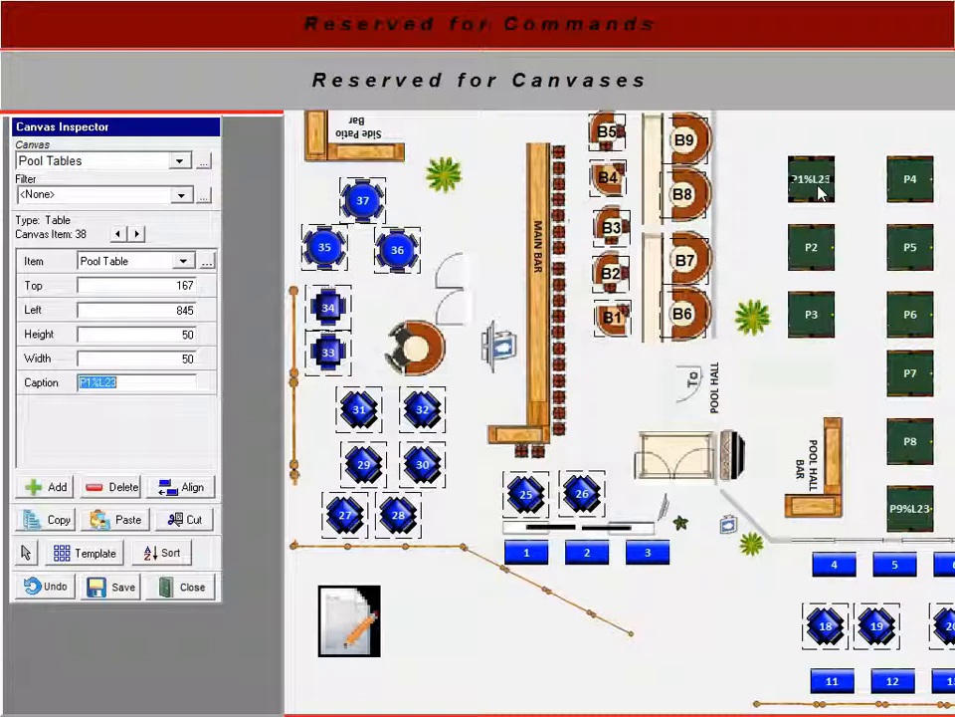
left_click(128, 385)
double_click(128, 384)
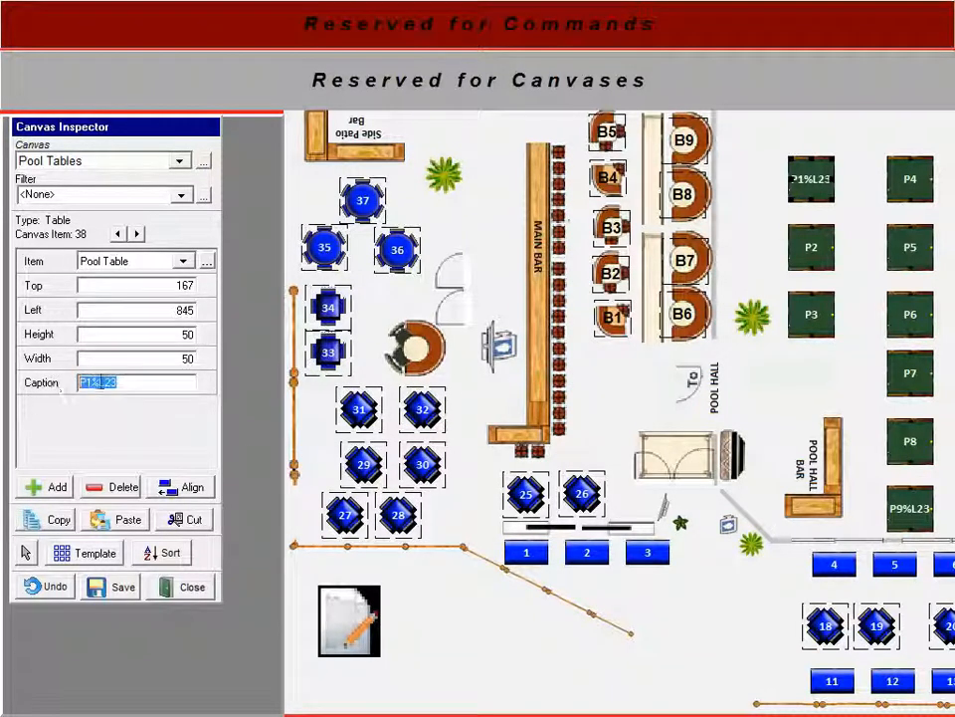
left_click(128, 384)
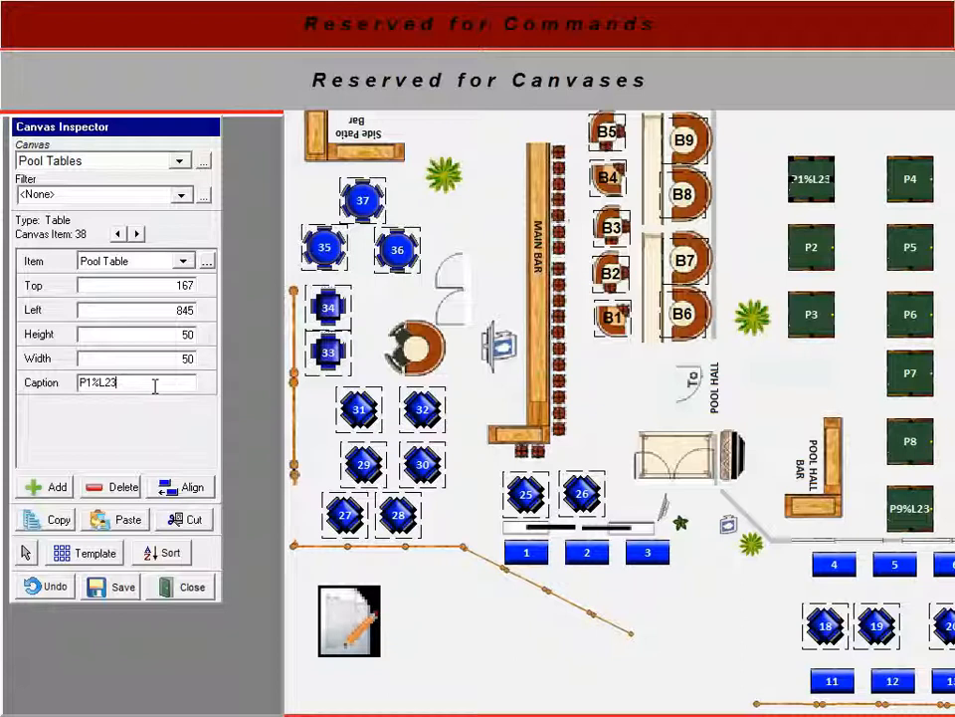
left_click(186, 590)
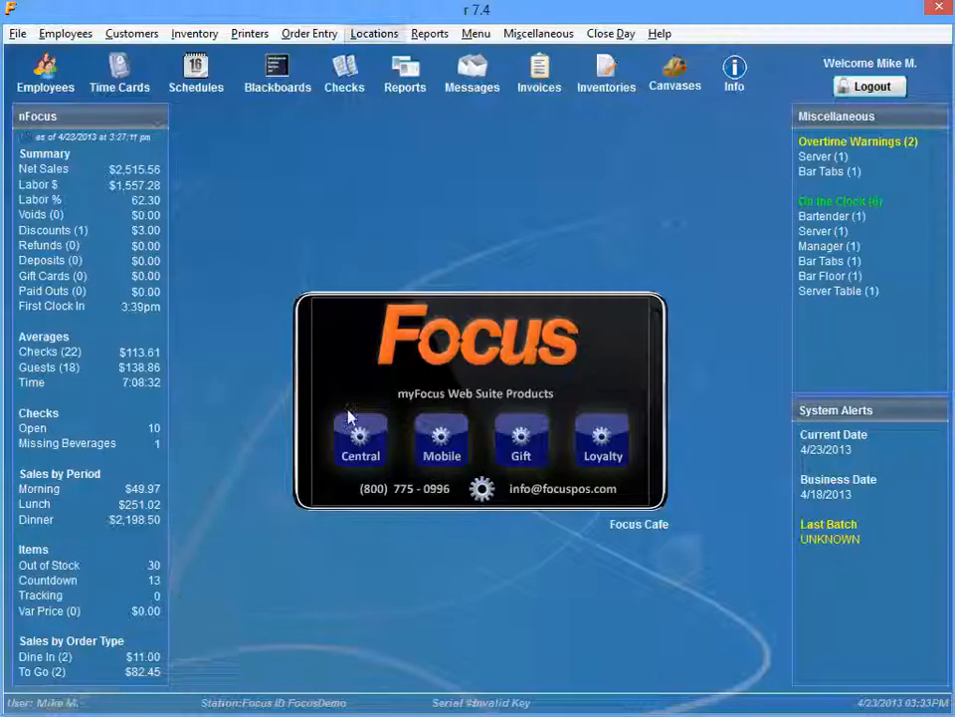
- Open the Locations settings and review the POOL location's general options and menu assignments
left_click(382, 36)
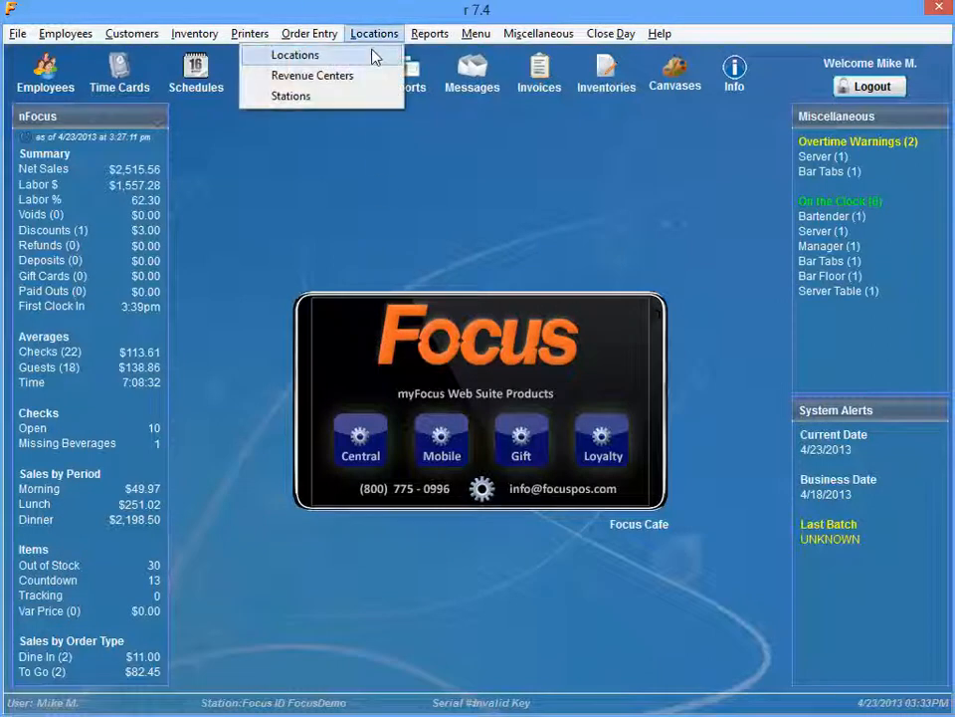
left_click(374, 57)
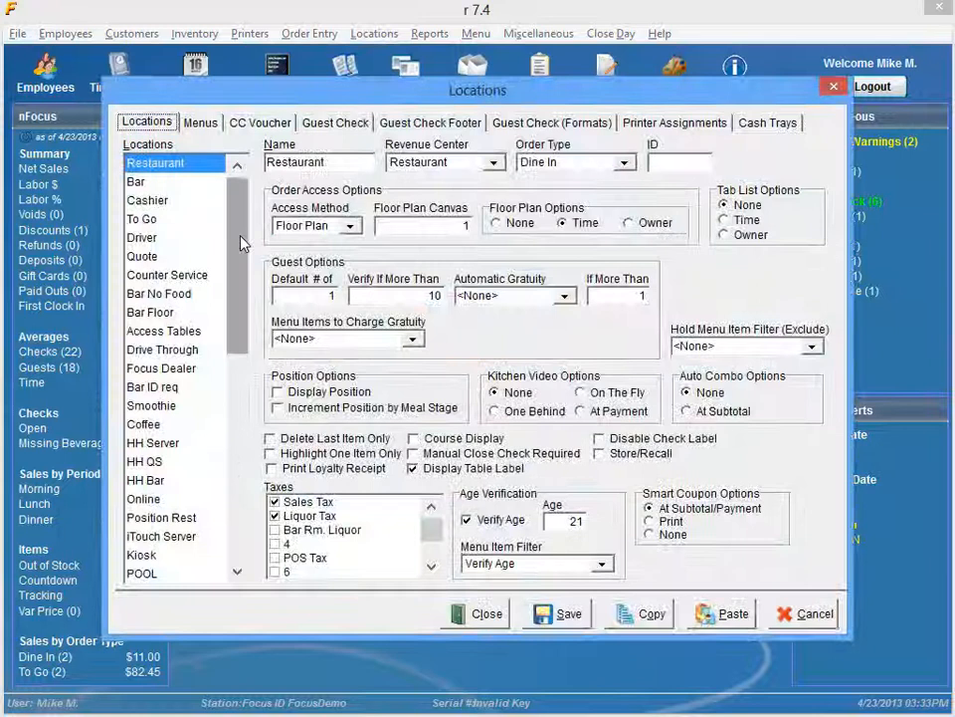
left_click_drag(240, 235, 242, 277)
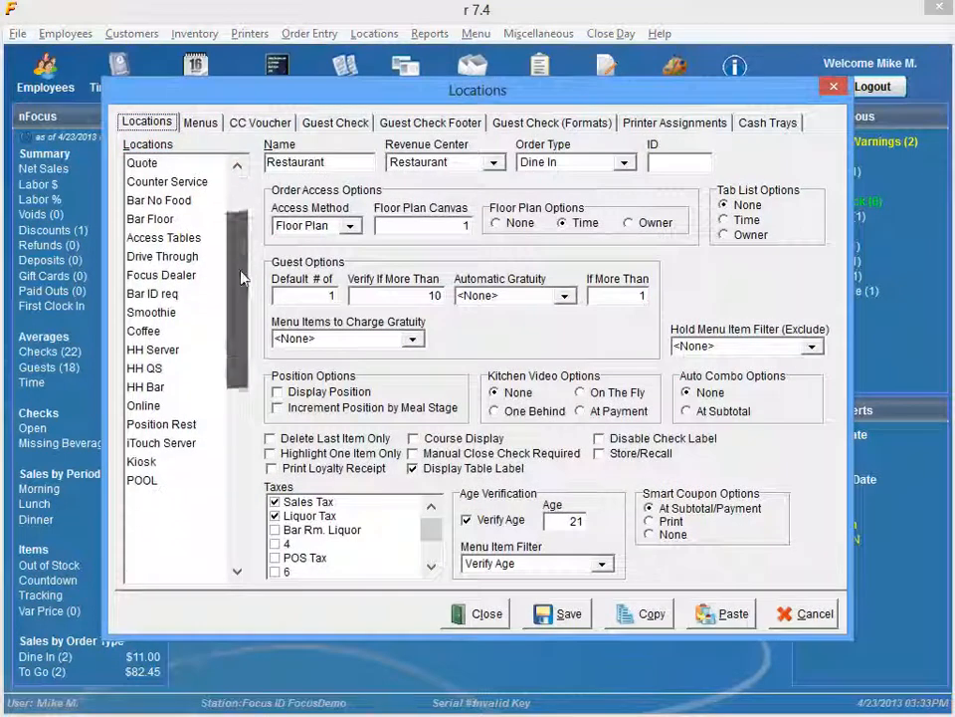
left_click(142, 482)
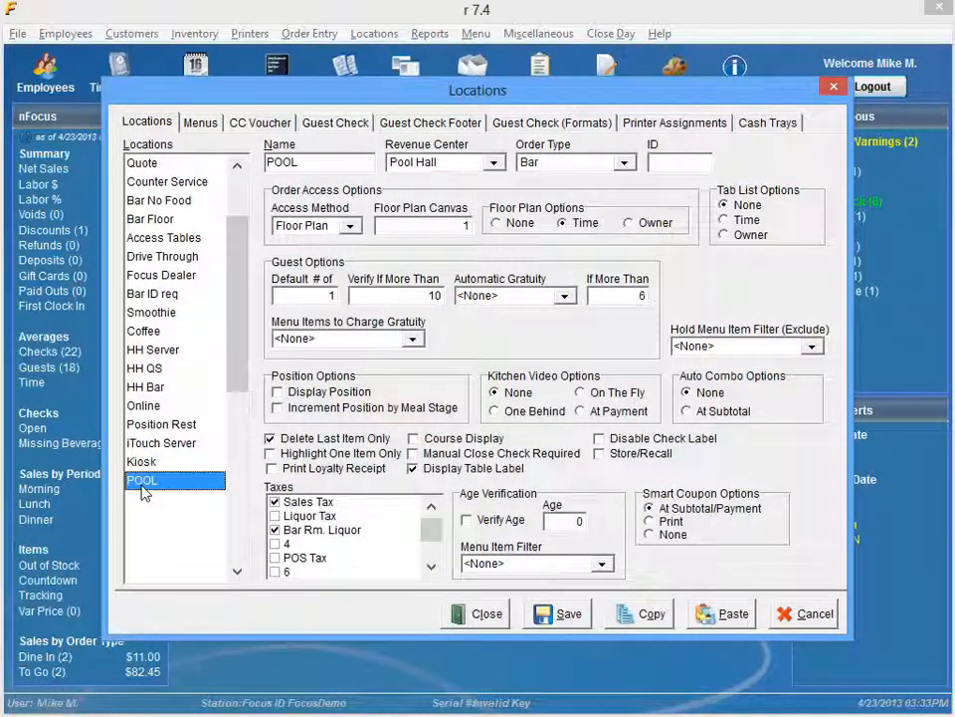
left_click(200, 123)
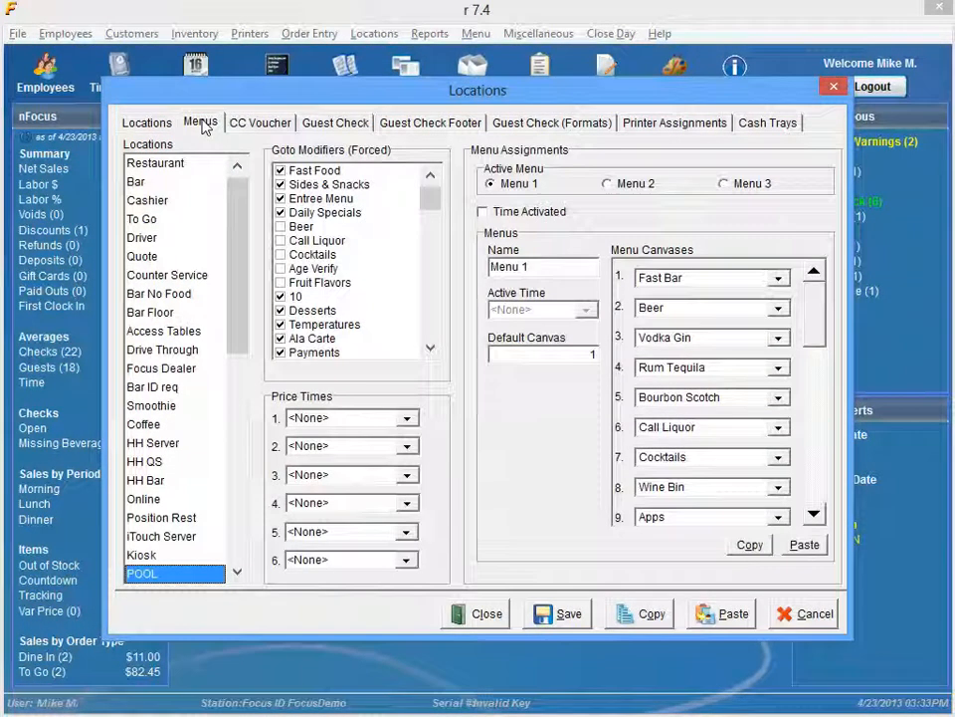
- Review the printer assignments of the POOL location and step through those of the other locations from Restaurant downward
left_click(639, 123)
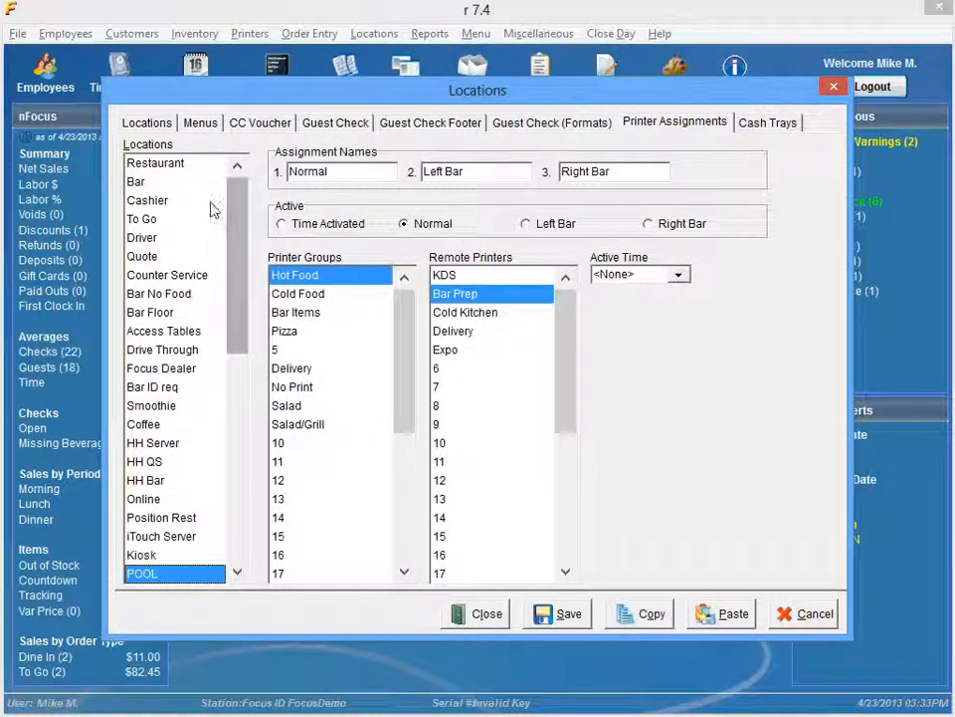
left_click(196, 170)
key("Down")
key("Down")
key("Down")
key("Down")
key("Down")
key("Down")
key("Down")
key("Down")
key("Down")
key("Down")
key("Down")
key("Down")
key("Down")
key("Down")
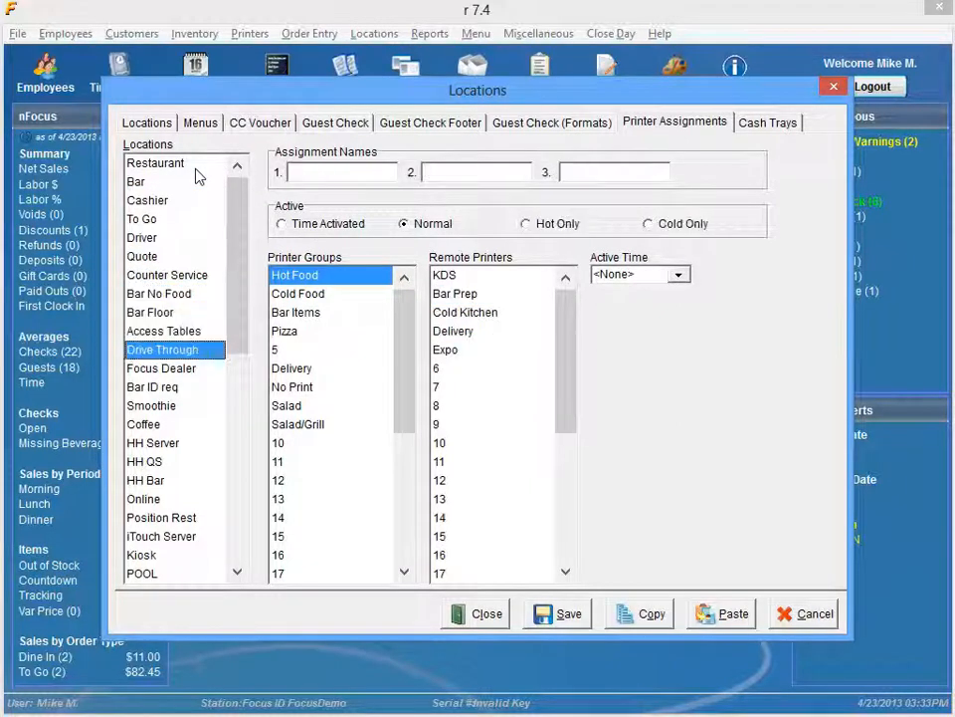
key("Down")
key("Down")
key("Down")
key("Down")
key("Down")
key("Down")
key("Down")
key("Down")
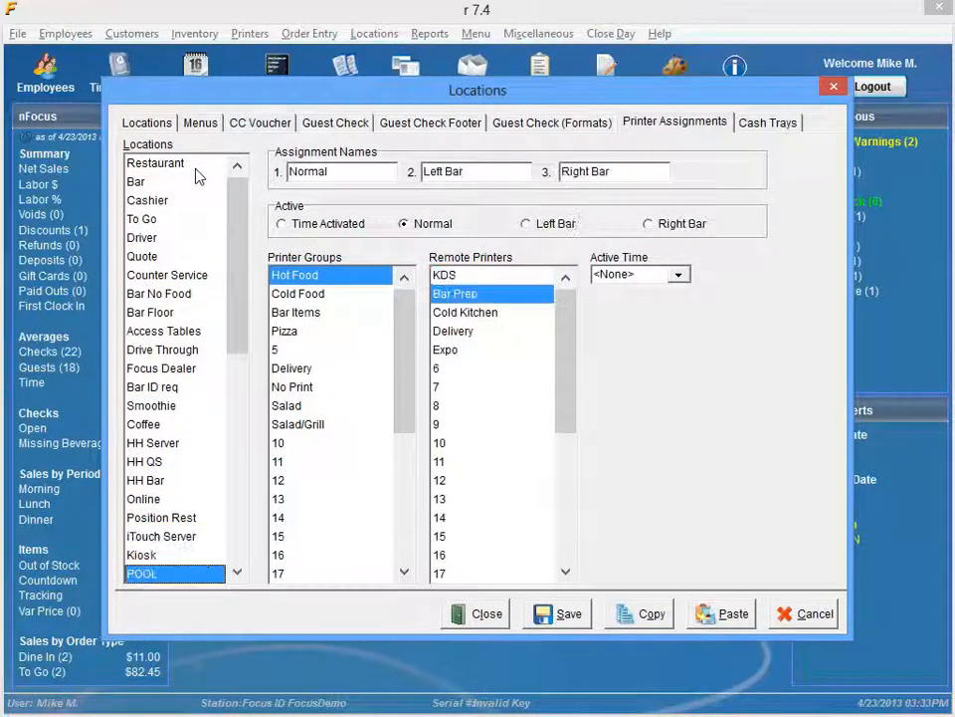
- Save the POOL location, check the Bar location's printer assignments, and close the Locations settings
left_click(565, 617)
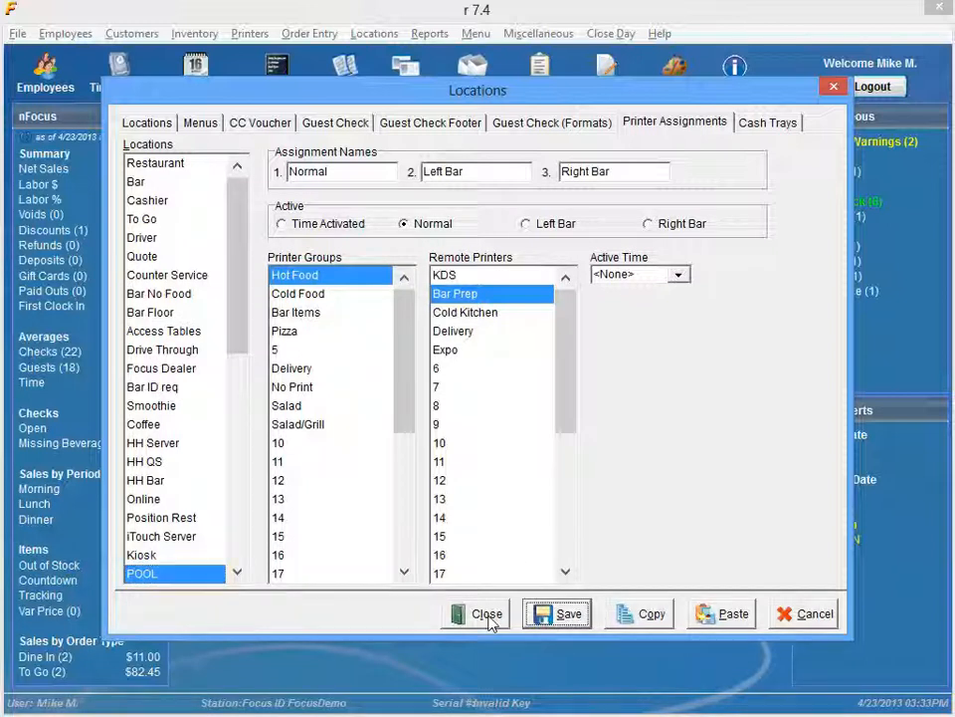
left_click(153, 183)
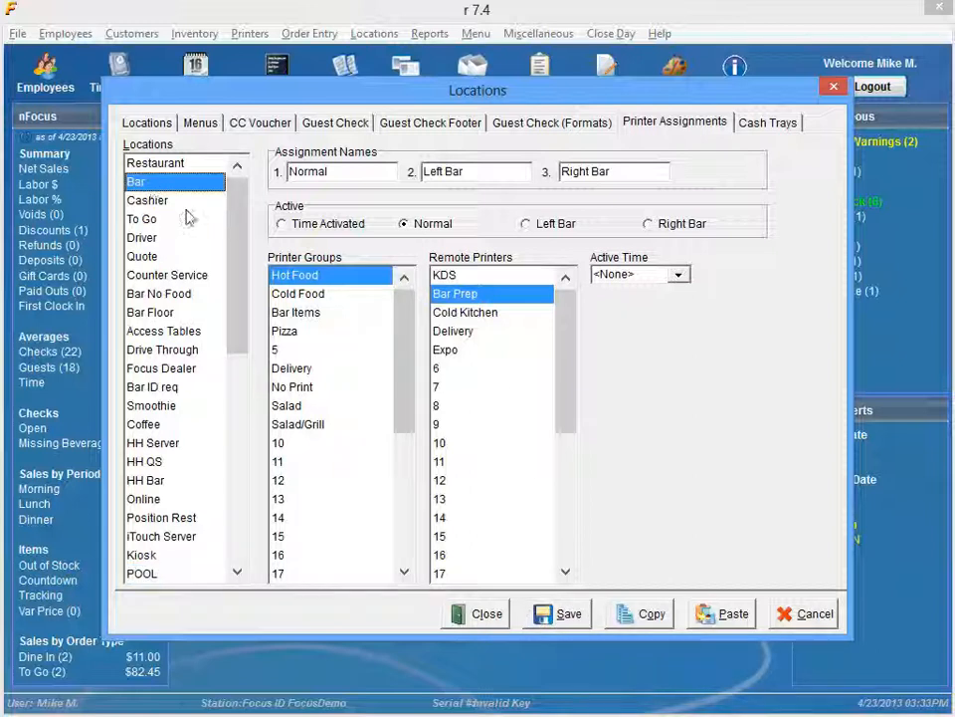
left_click(501, 615)
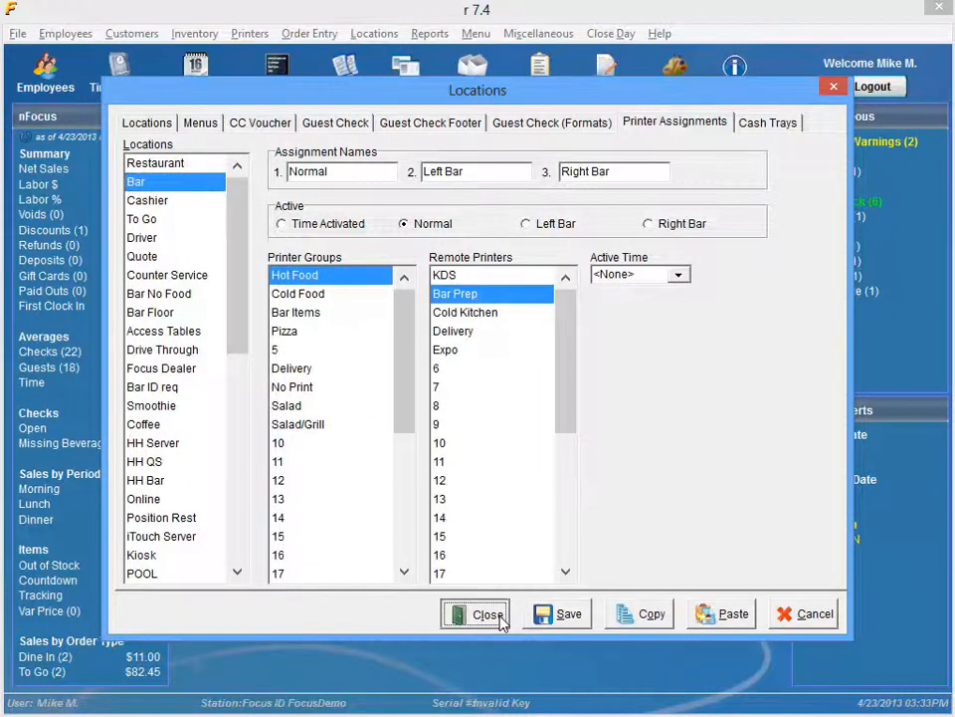
- Bring up the Pool Tables canvas in the canvas editor, examine the P1 table's caption, and close the editor
left_click(376, 34)
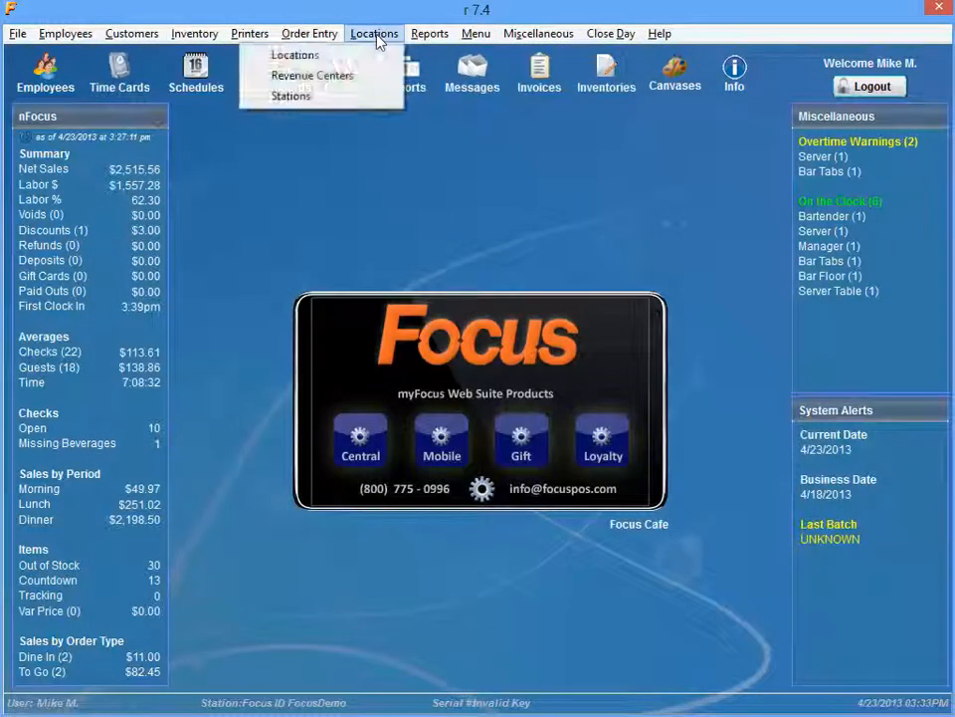
left_click(467, 52)
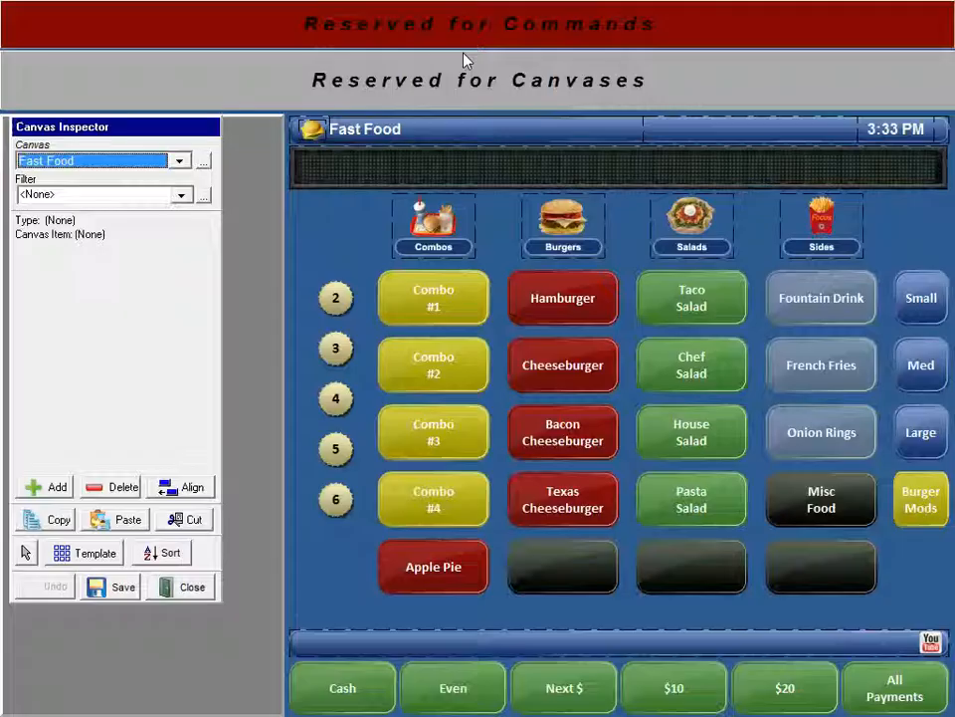
key("Down")
key("Down")
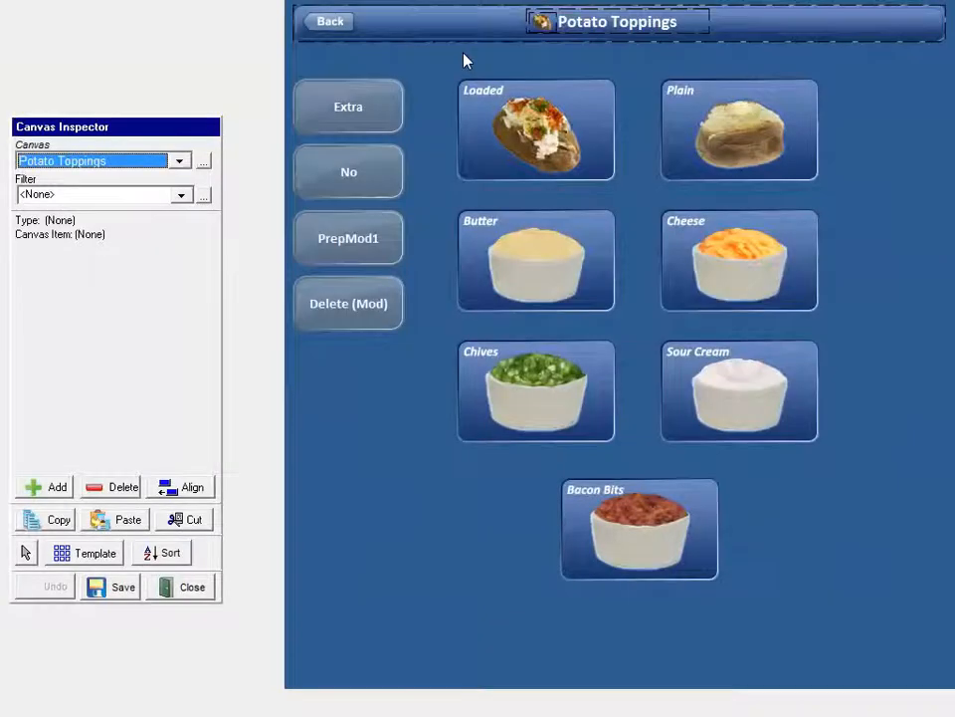
key("Down")
key("Down")
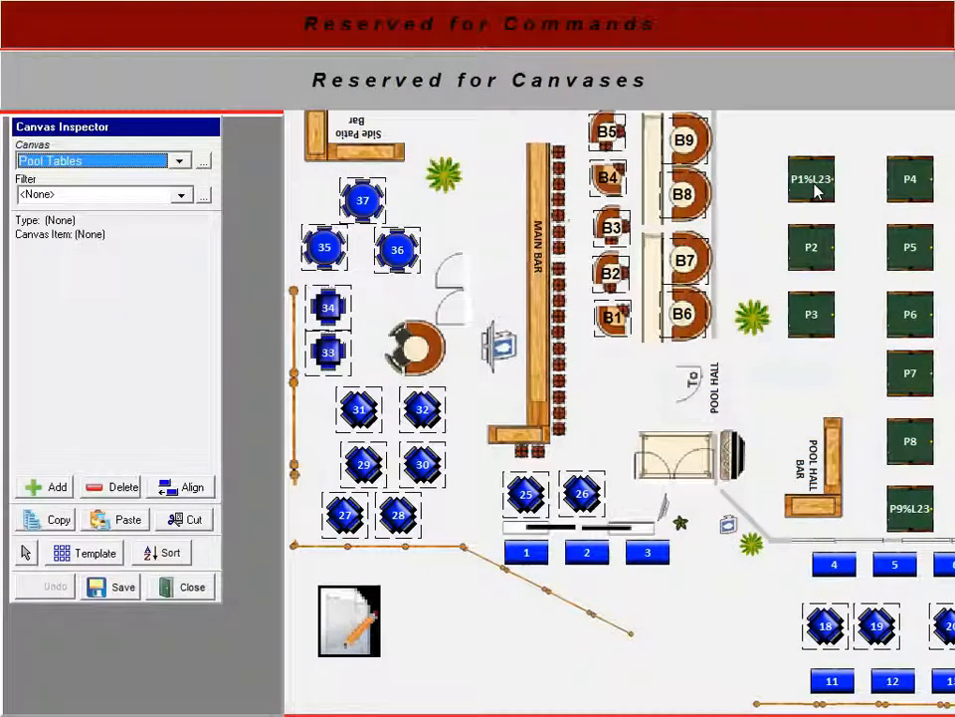
left_click(816, 191)
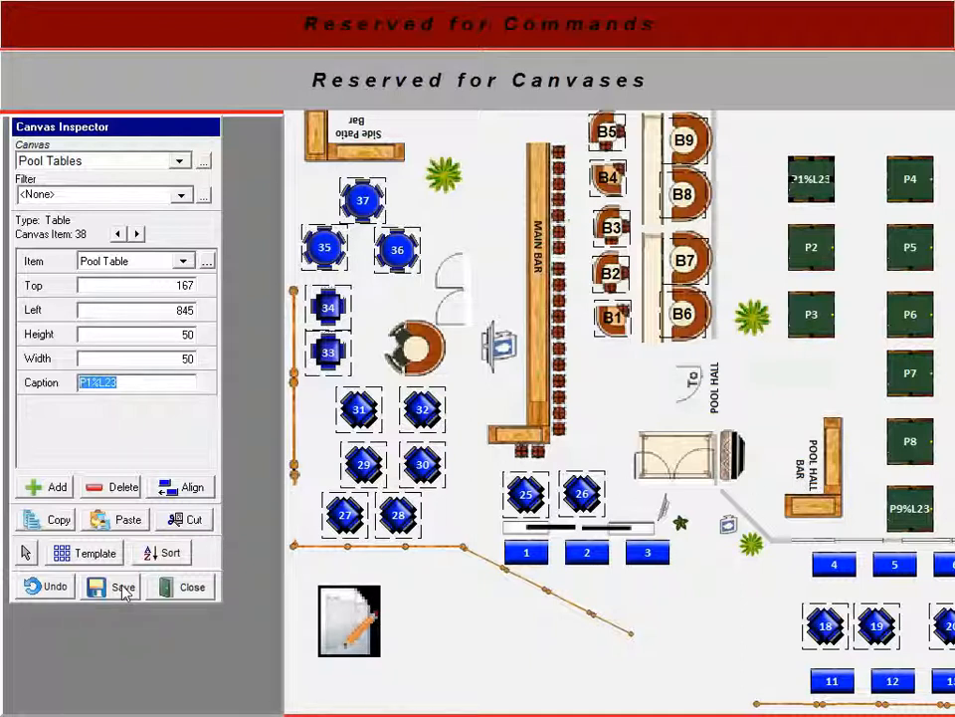
left_click(188, 588)
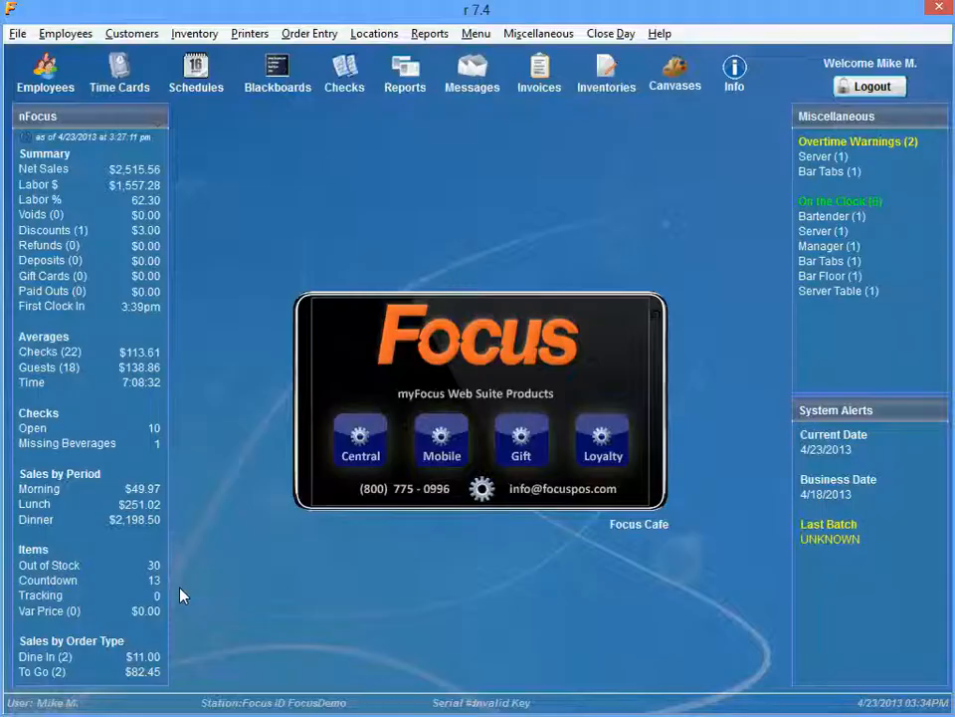
- Log out of the back office and sign in to the order entry floor plan with the server's access code
left_click(873, 86)
left_click(735, 300)
left_click(736, 492)
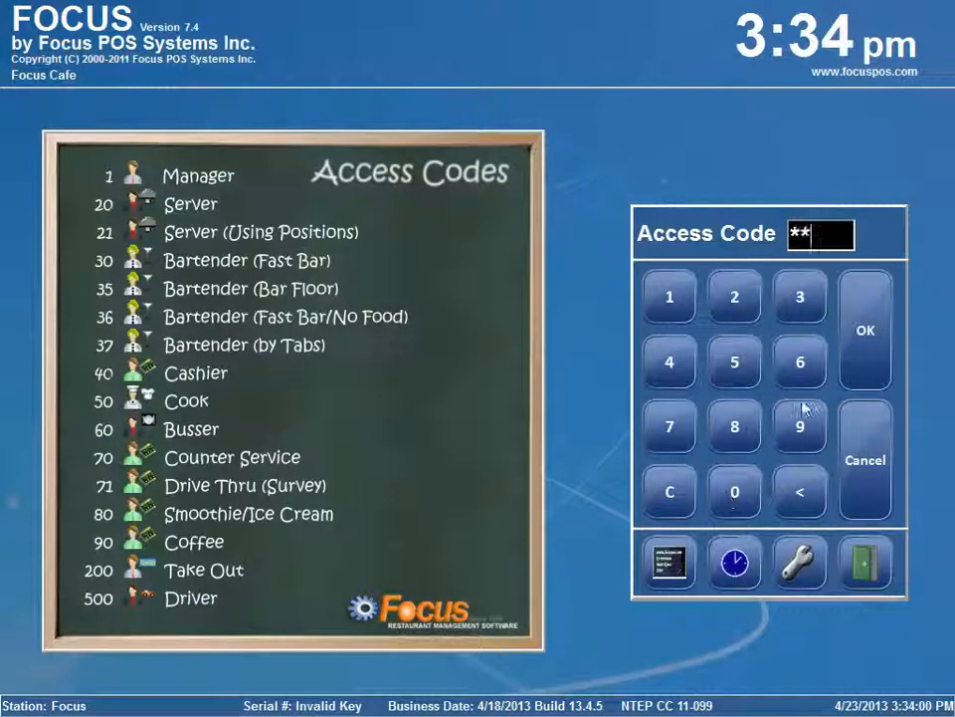
left_click(866, 364)
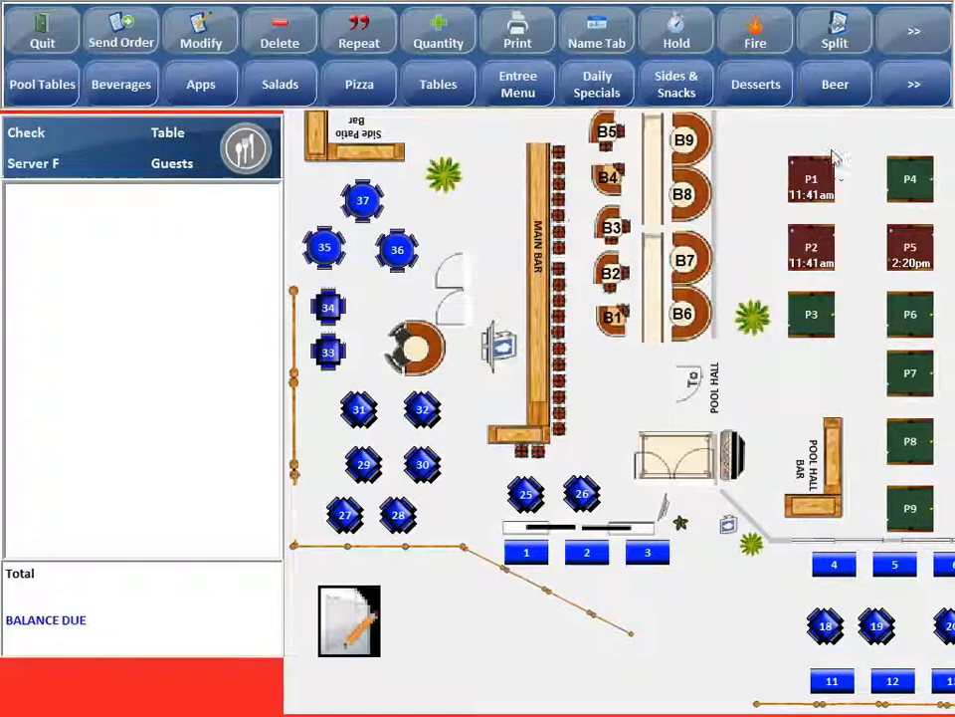
- View the check on pool table P5, then return to the Pool Tables floor plan and open P1's check
left_click(909, 262)
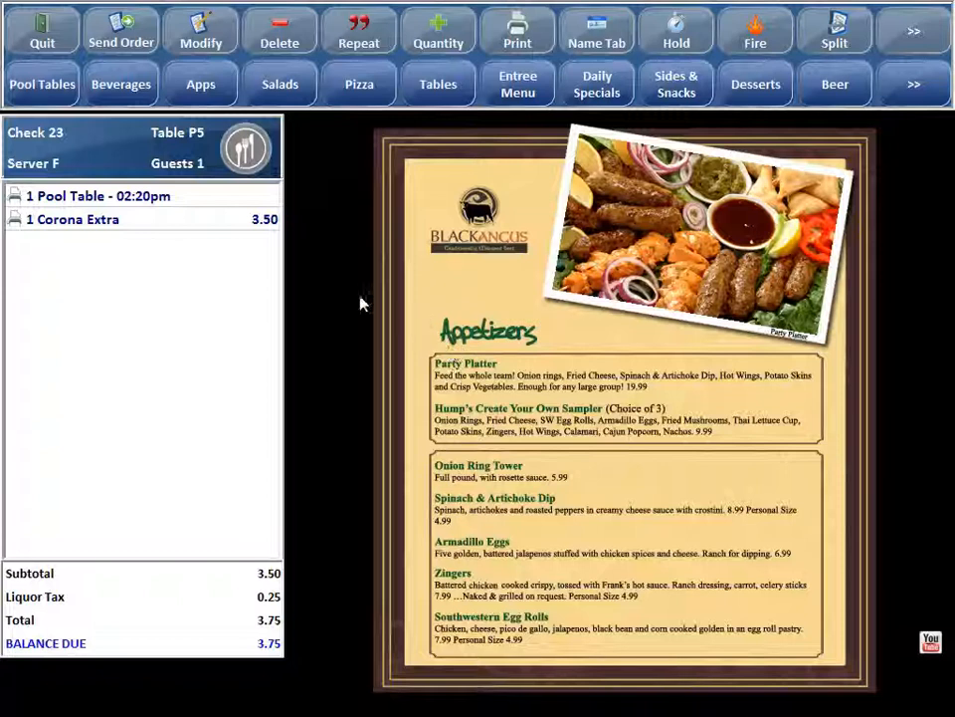
left_click(65, 87)
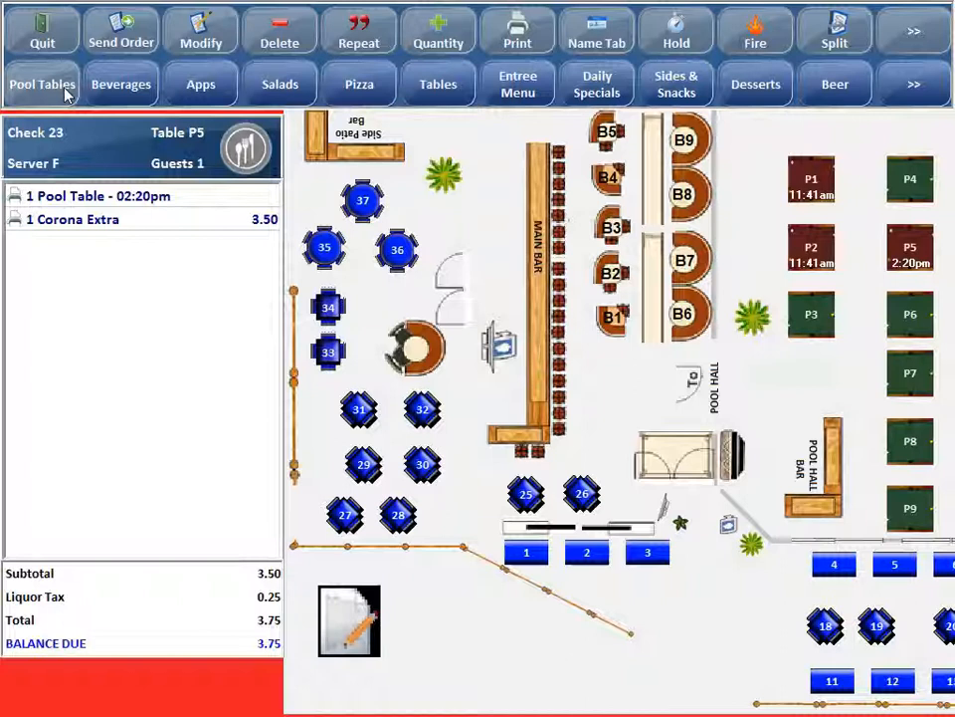
left_click(811, 182)
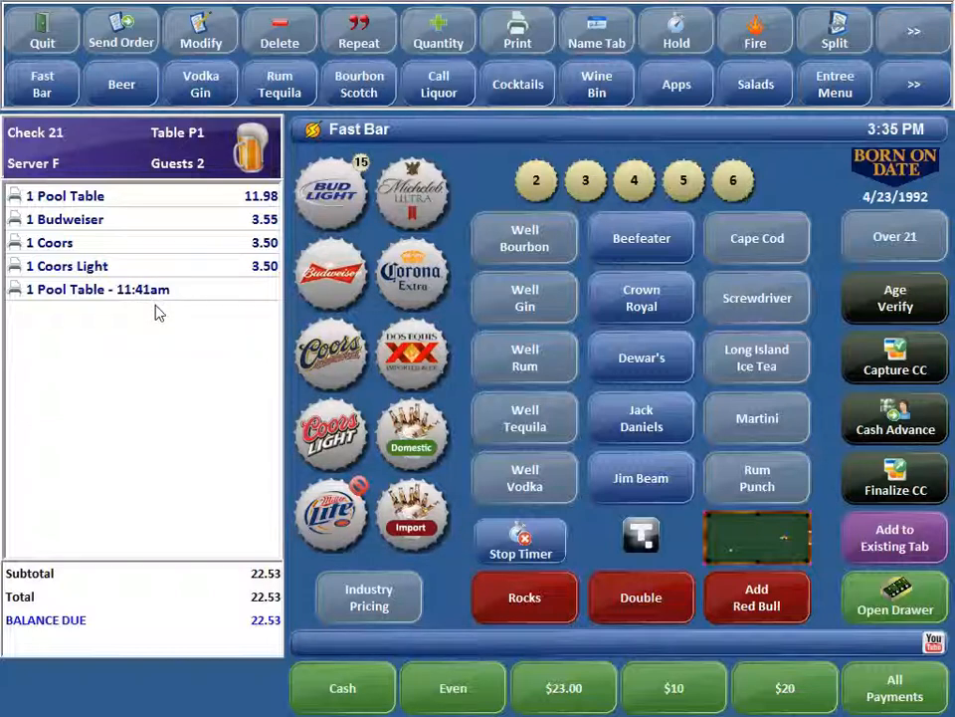
- Quit the P1 check and sign back in to the floor plan with the server's access code
left_click(48, 22)
left_click(736, 275)
left_click(737, 511)
left_click(870, 334)
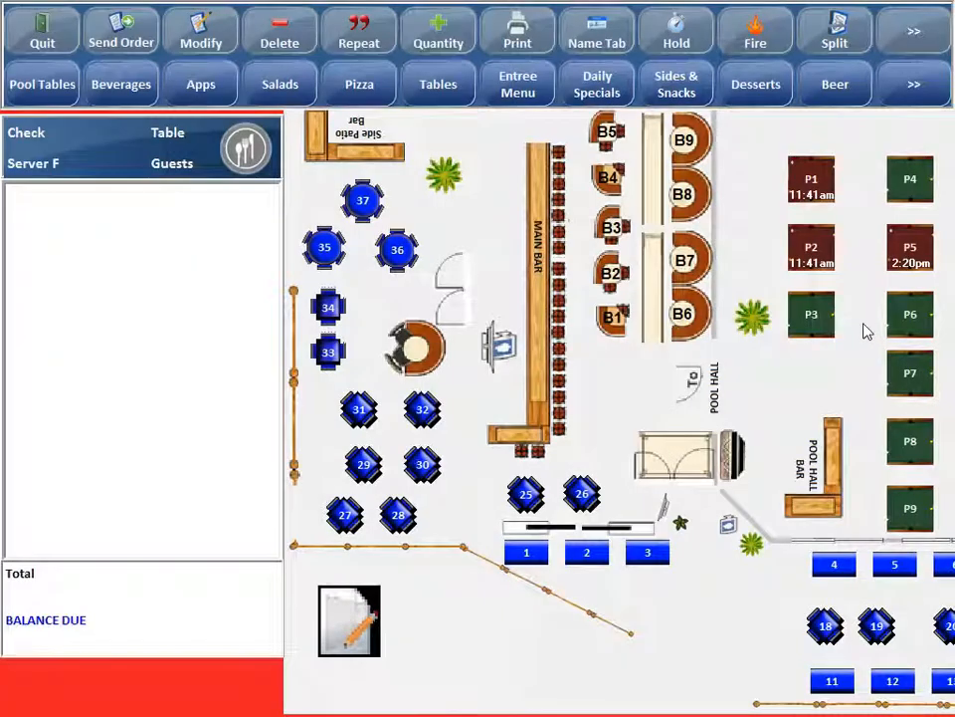
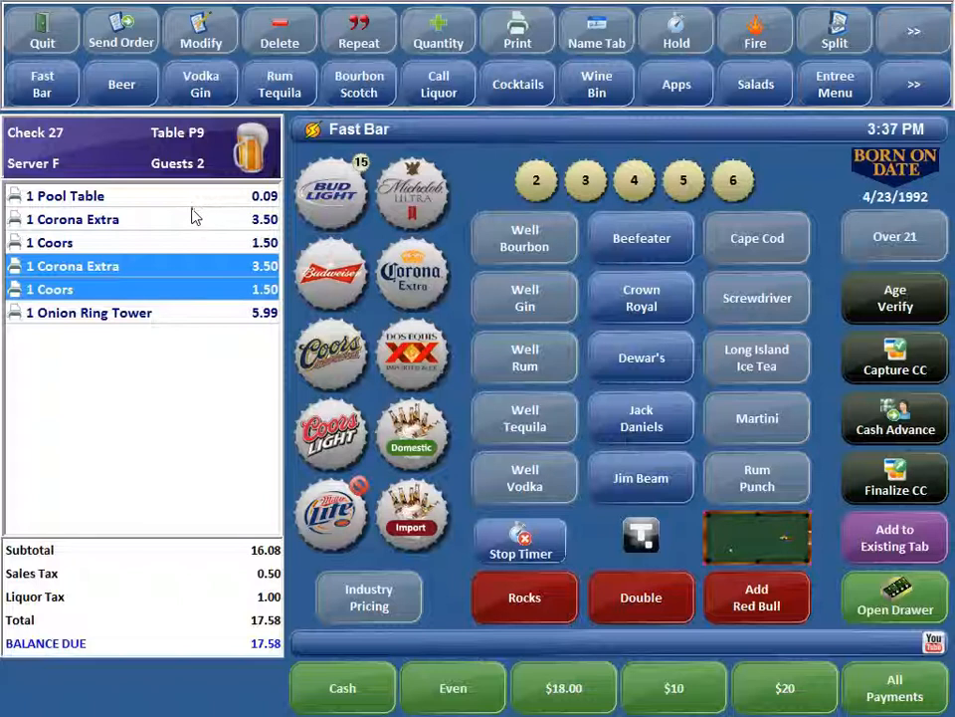
- Name the tab of the check on pool table P9 with the customer's first name
left_click(597, 45)
type("Fred")
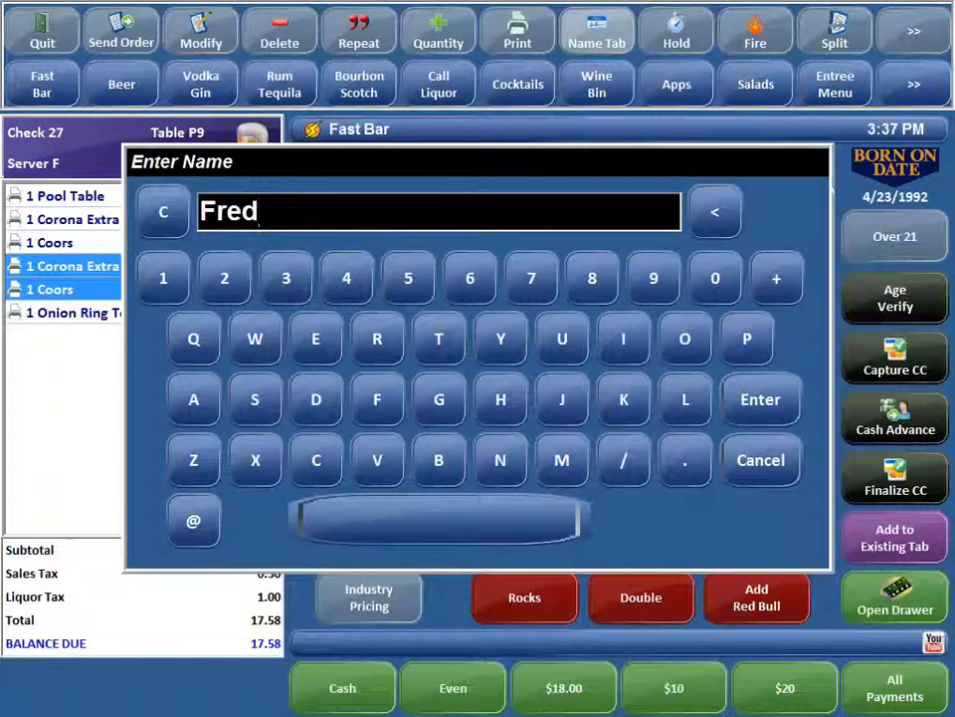
key("Return")
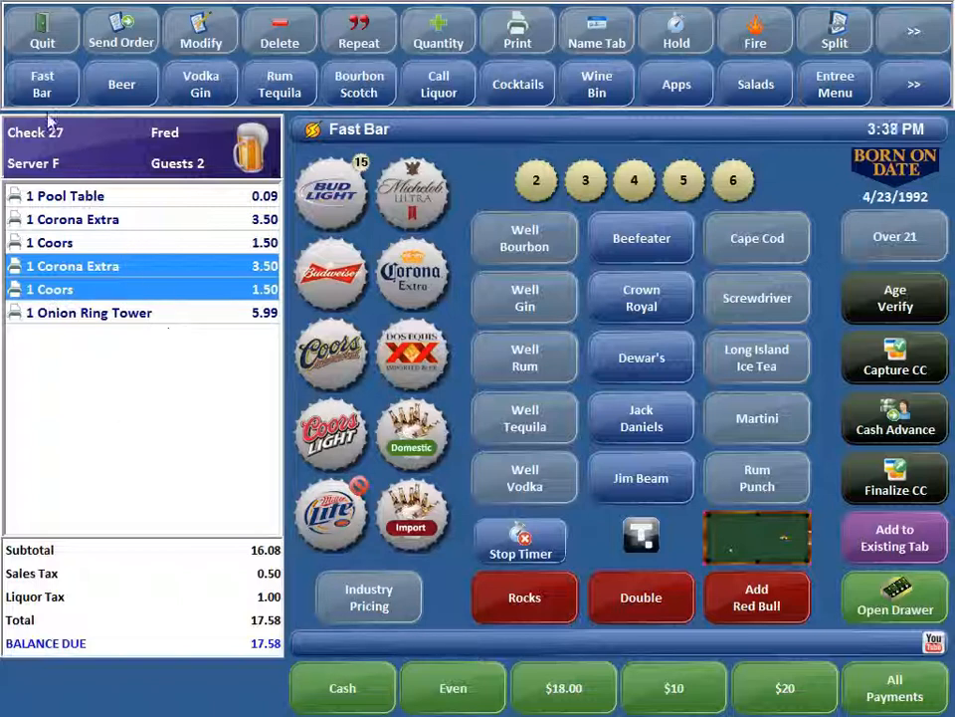
- Quit the renamed check and sign back in to the floor plan with the server's access code
left_click(35, 32)
left_click(746, 301)
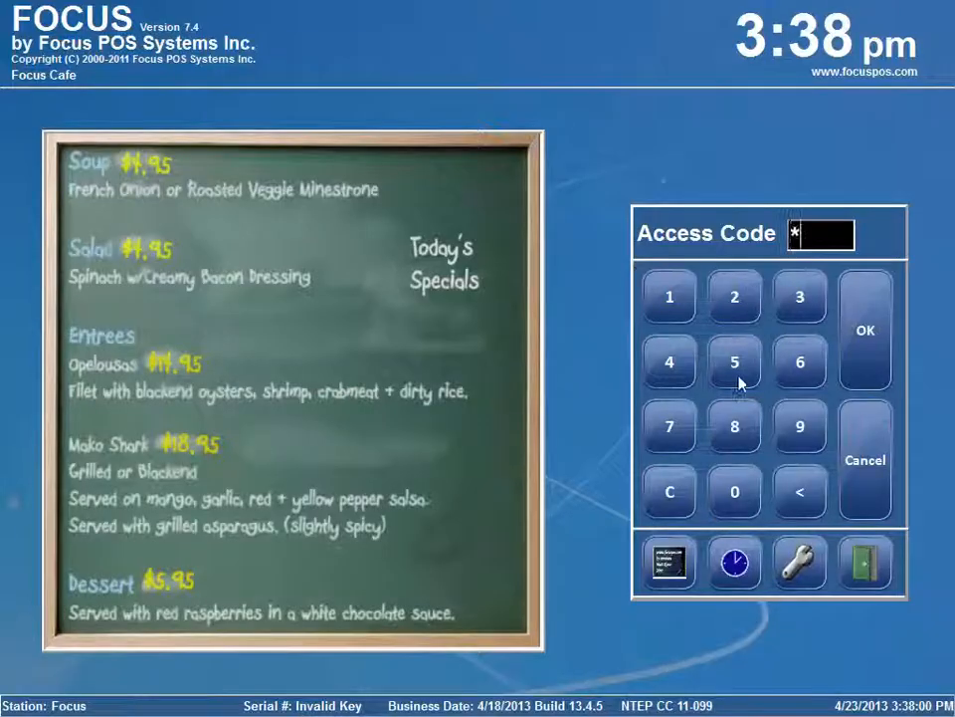
left_click(740, 492)
left_click(865, 373)
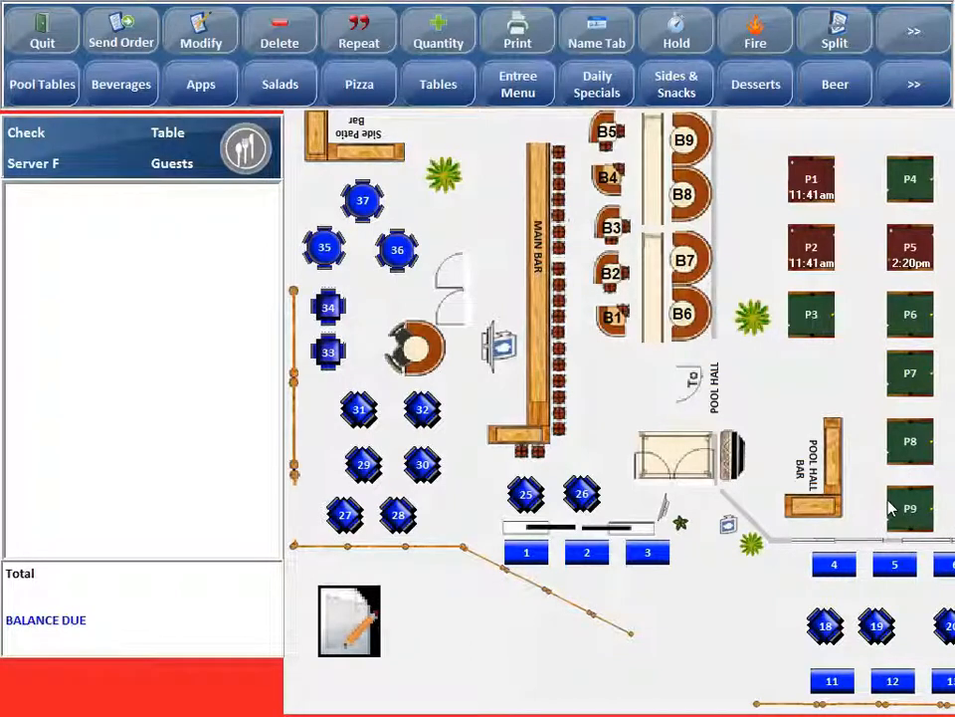
- Open the renamed customer's check from the floor plan's tab list and pay it with $20 cash
left_click(350, 621)
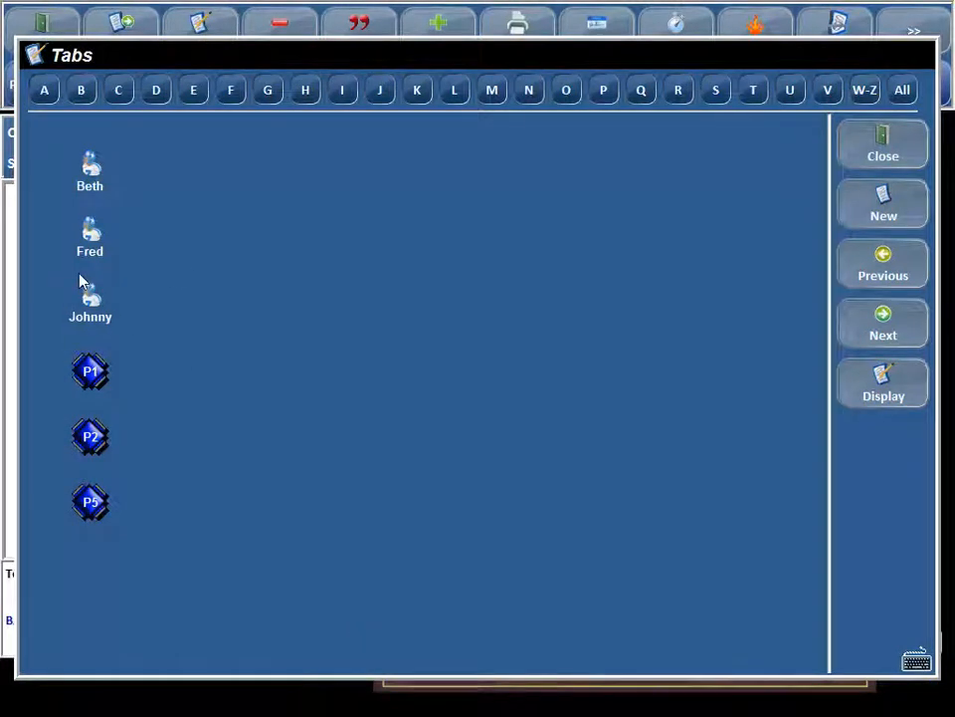
left_click(92, 249)
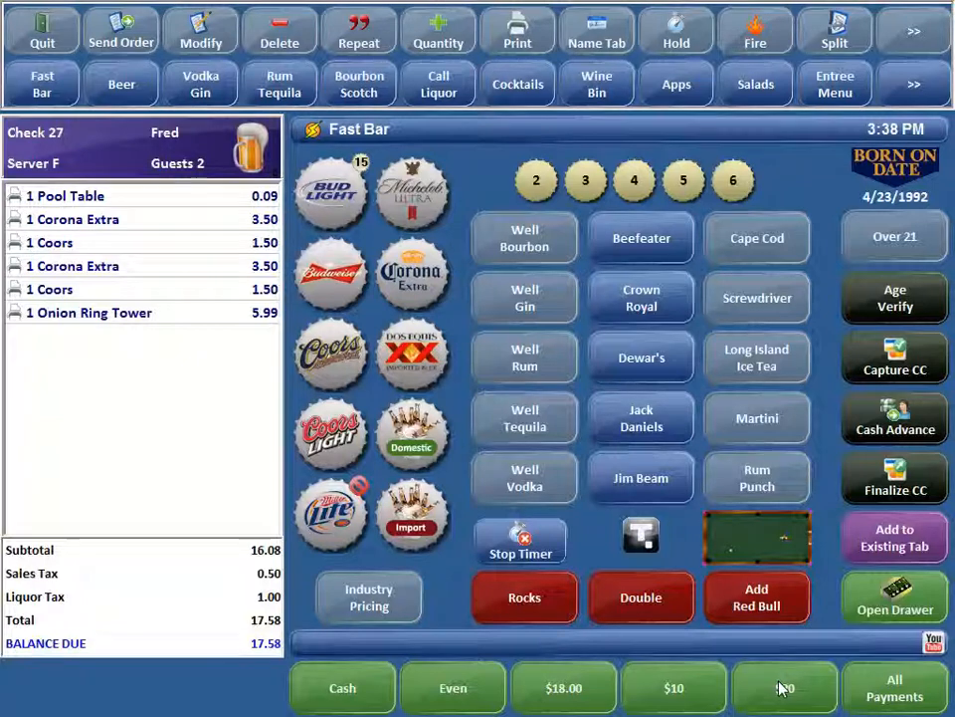
left_click(782, 686)
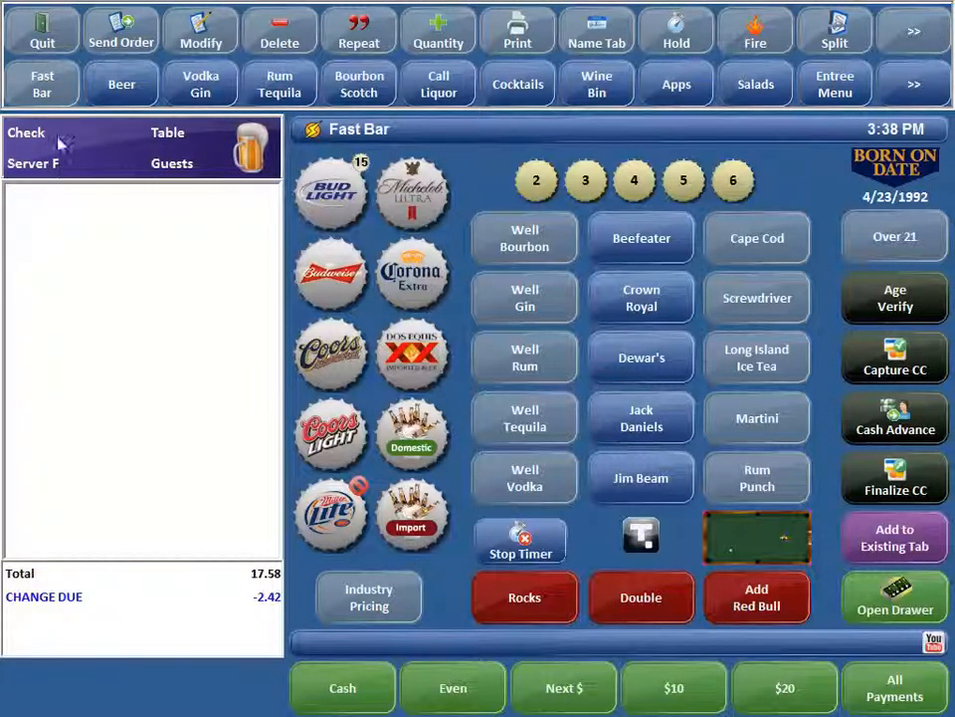
- Quit the server's order screen and sign in to the Fast Bar with the bartender's access code
left_click(41, 30)
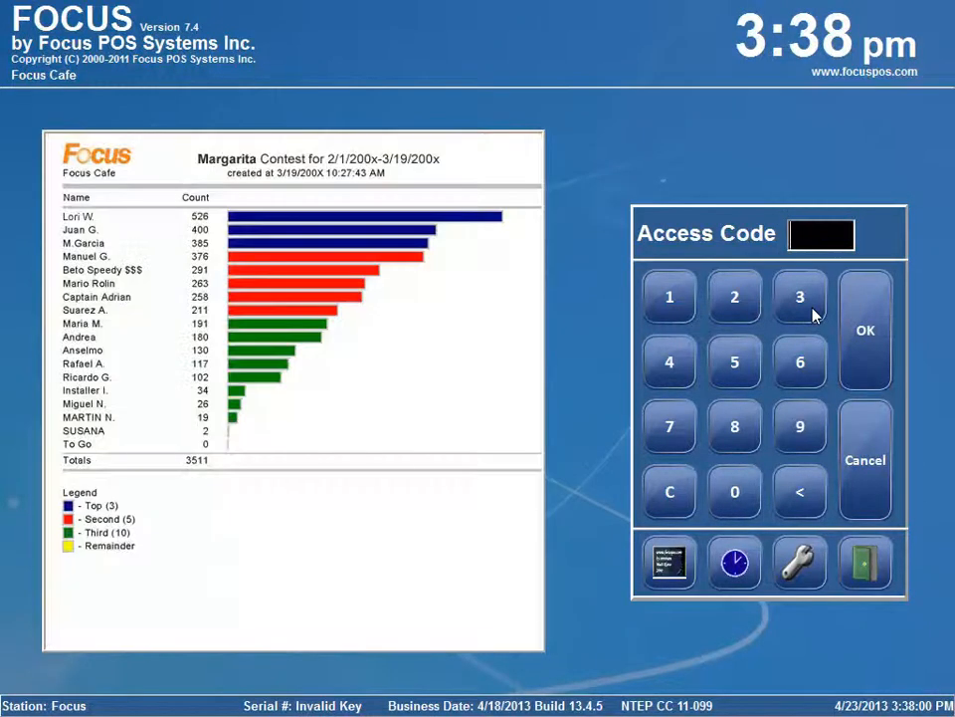
left_click(813, 316)
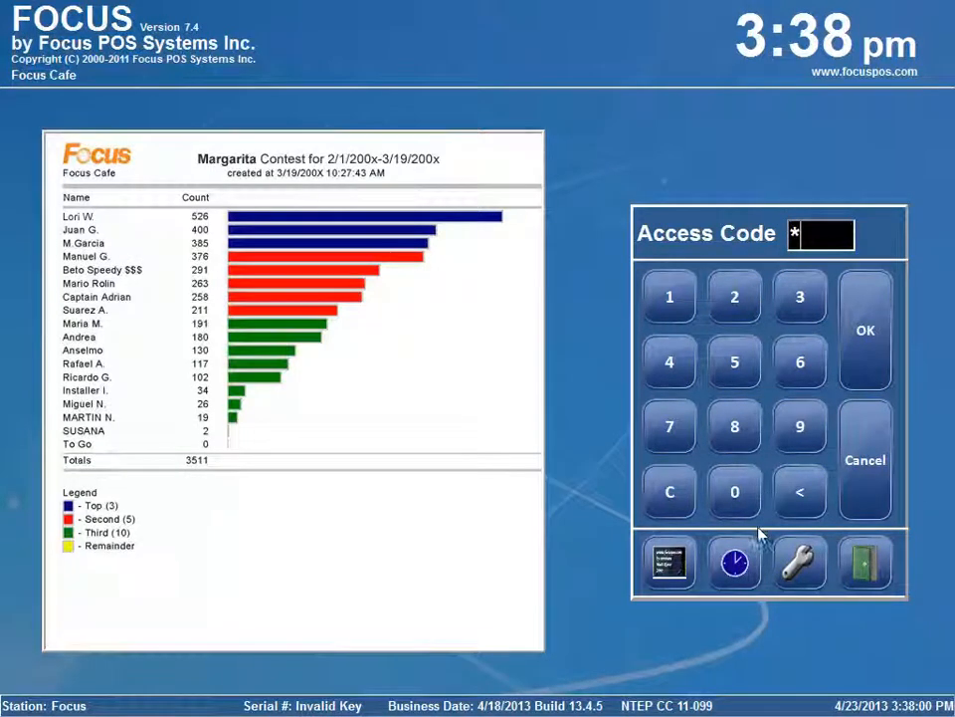
left_click(736, 493)
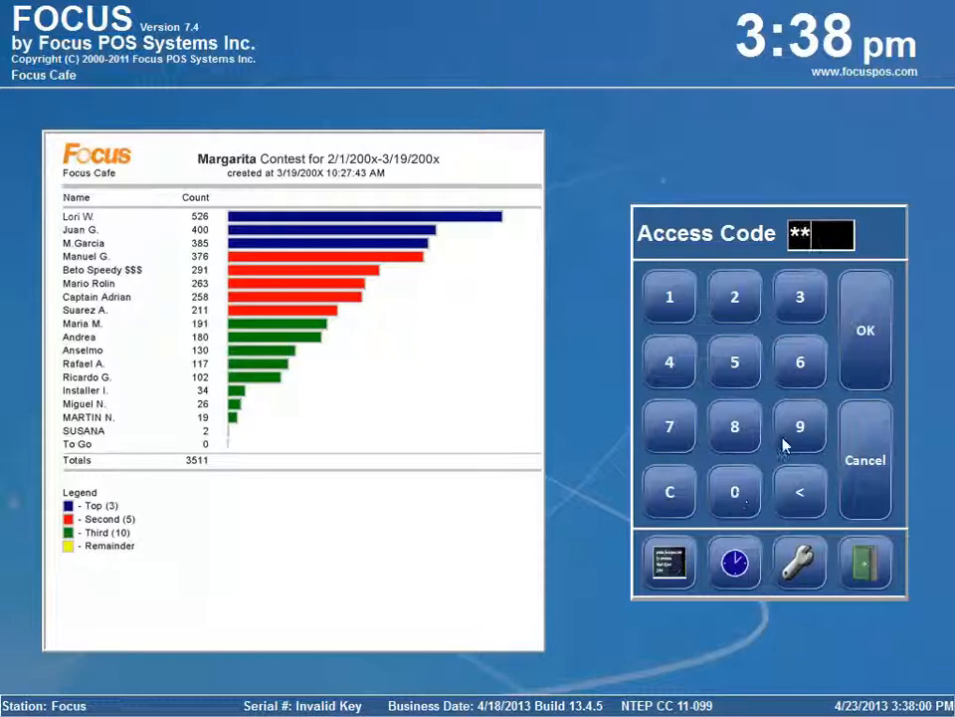
left_click(881, 355)
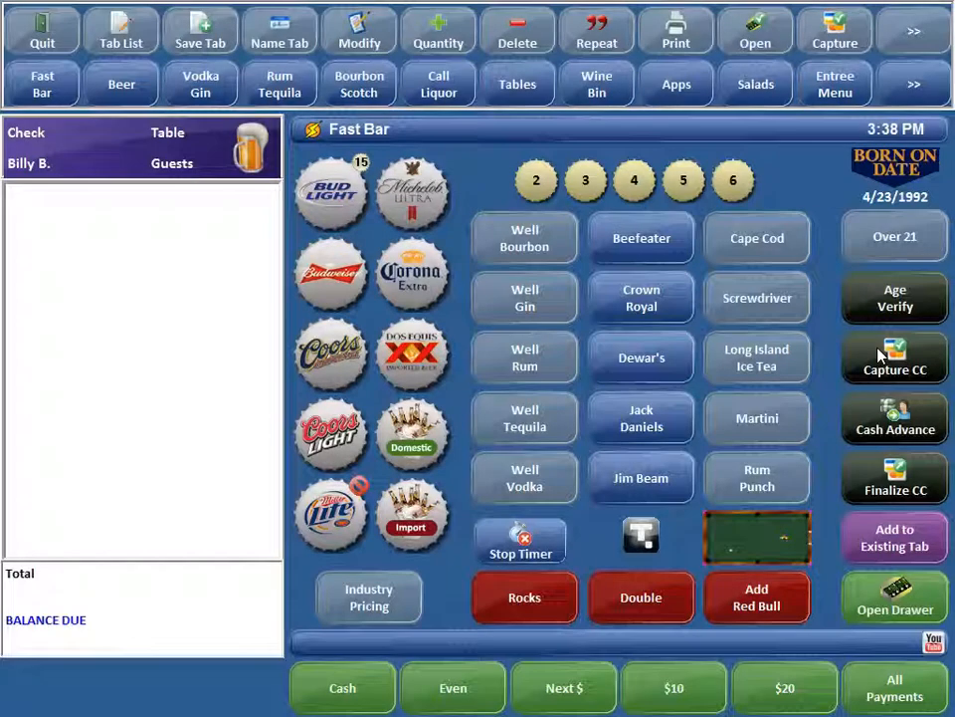
- Start timed play for Pool Table 5, Pool Table 2 and Pool Table 7 on a new bar check
left_click(531, 89)
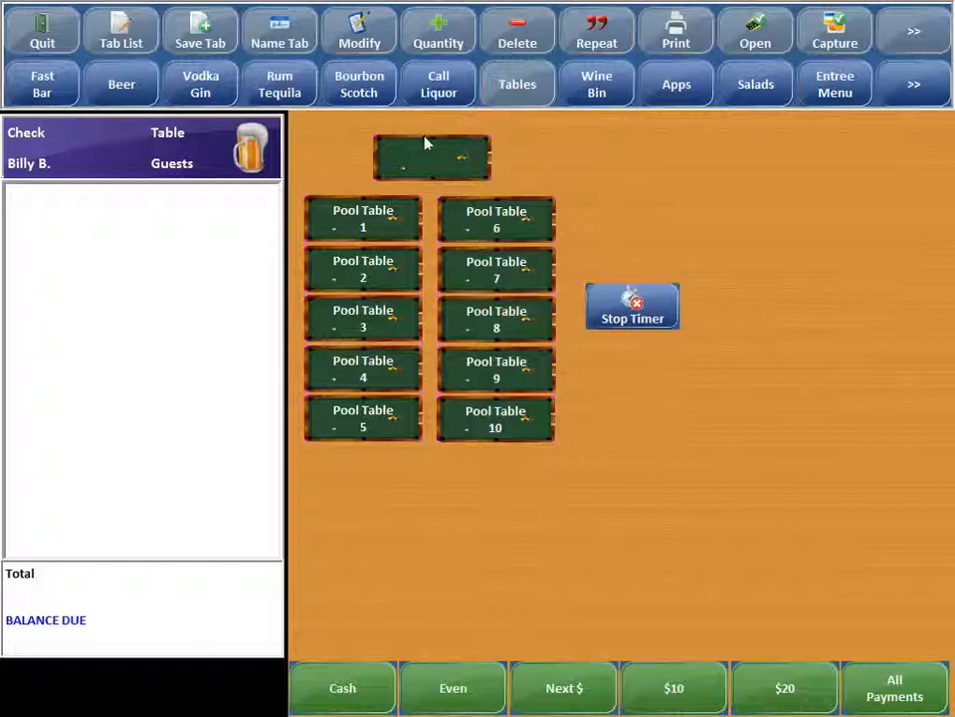
left_click(365, 425)
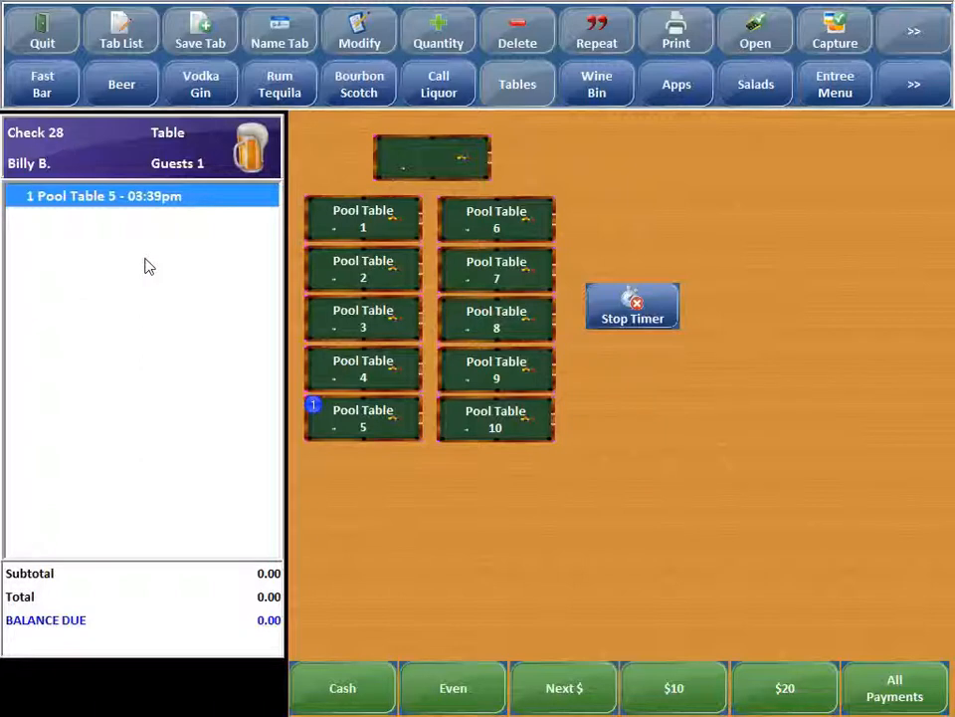
left_click(391, 272)
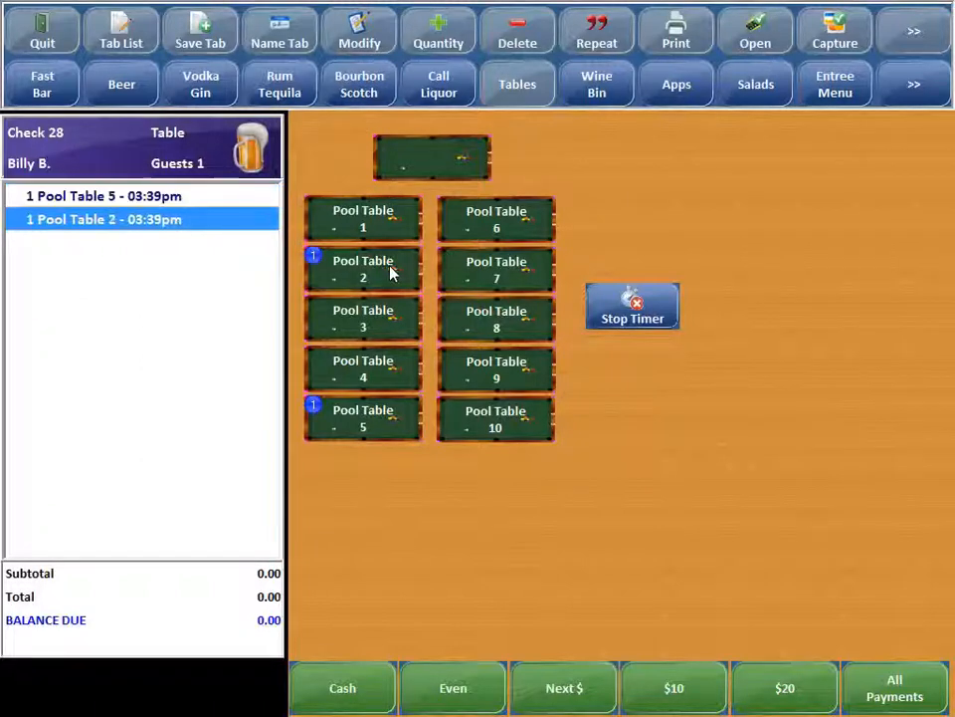
left_click(488, 277)
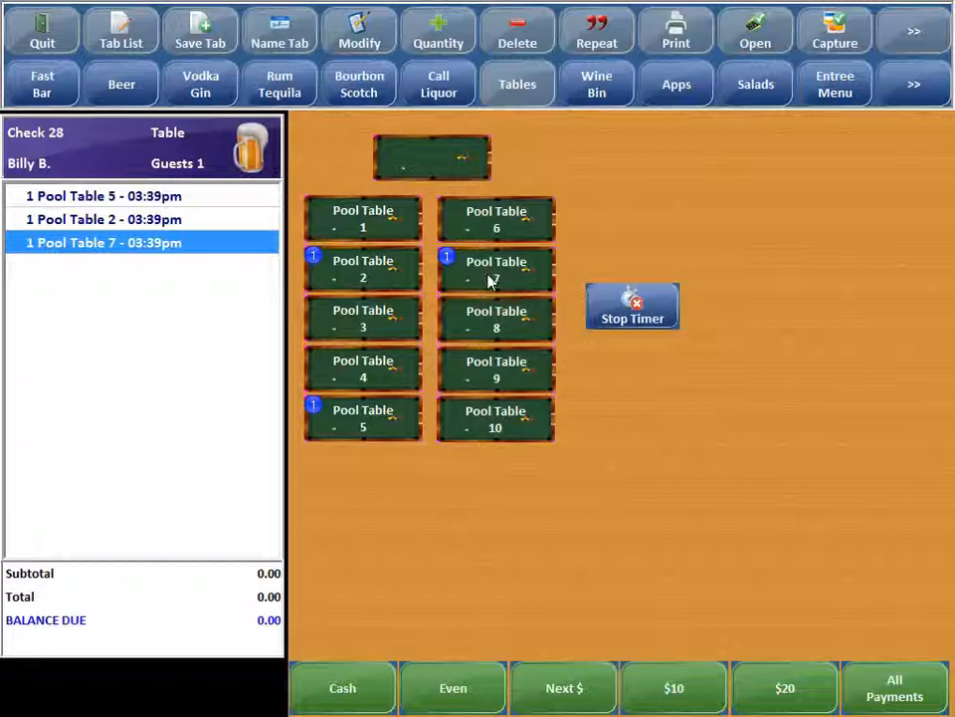
- Add a Budweiser, a Michelob Ultra and a Corona Extra to the check with the three pool tables
left_click(119, 87)
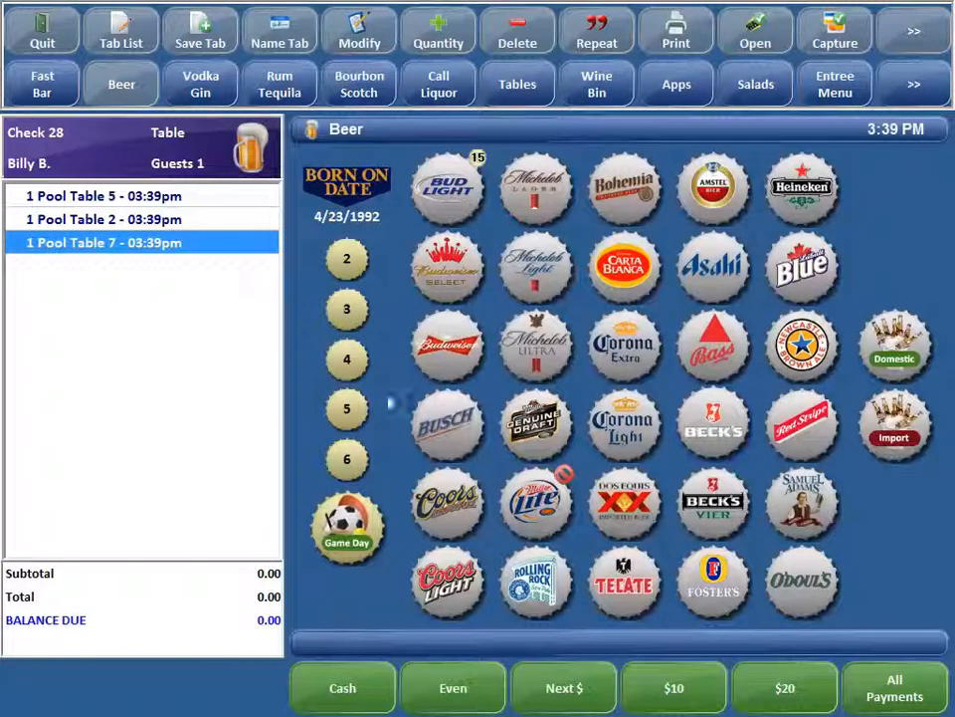
left_click(441, 365)
left_click(537, 362)
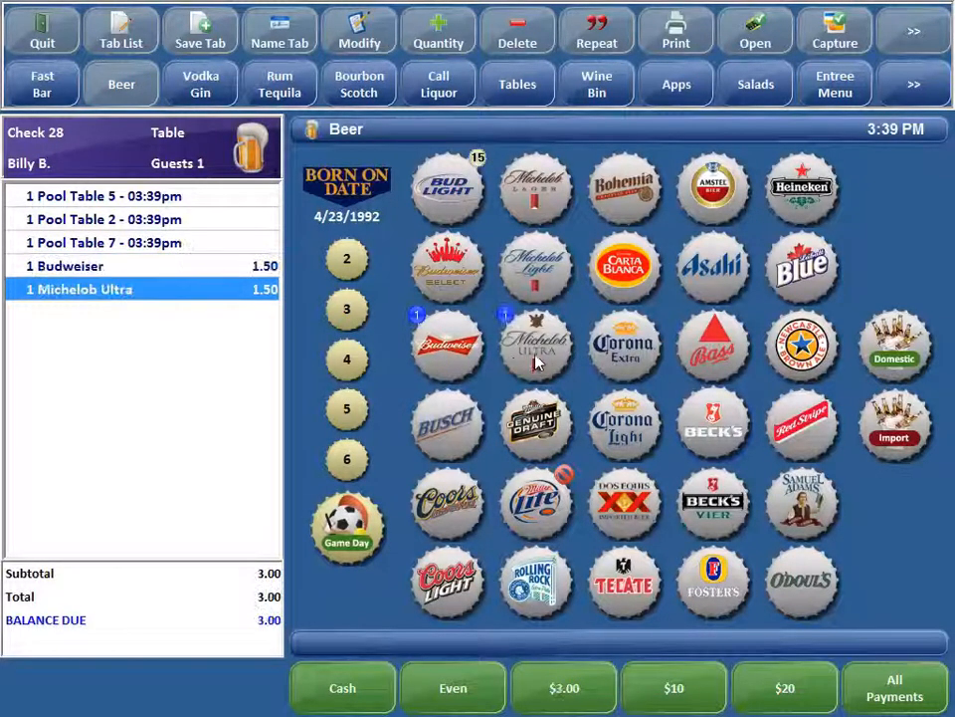
left_click(632, 351)
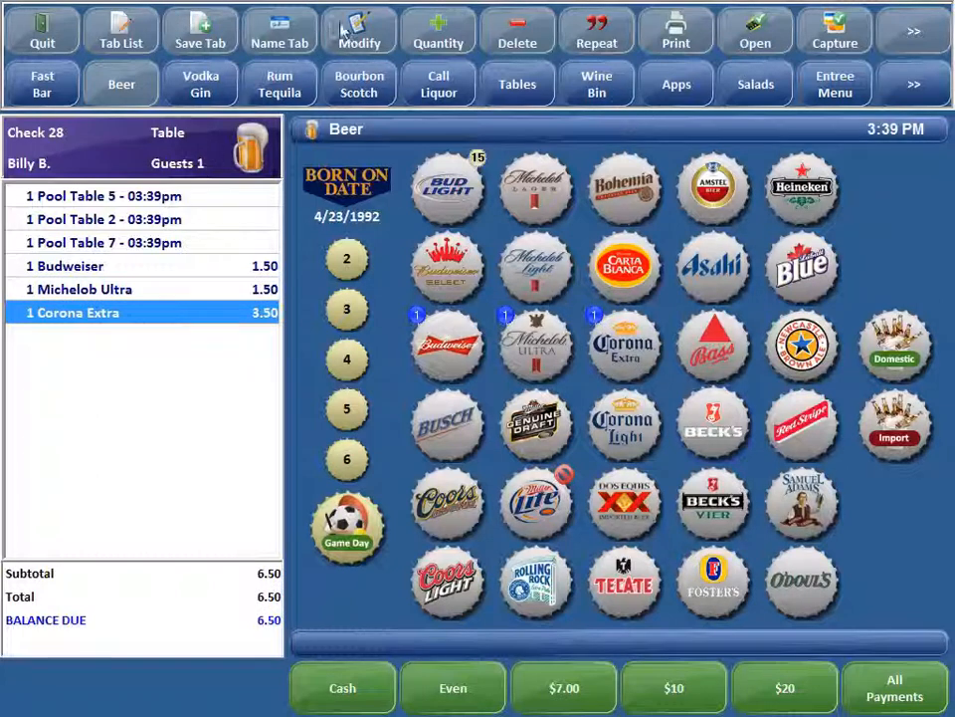
- Name the bar check's tab with the customer's first name
left_click(297, 39)
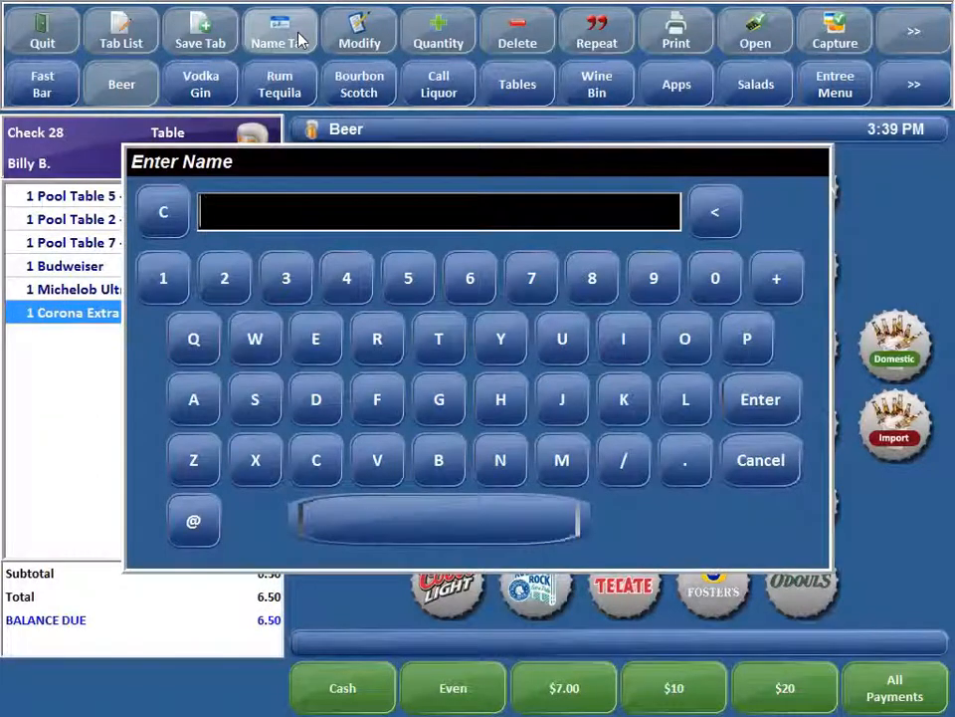
type("George")
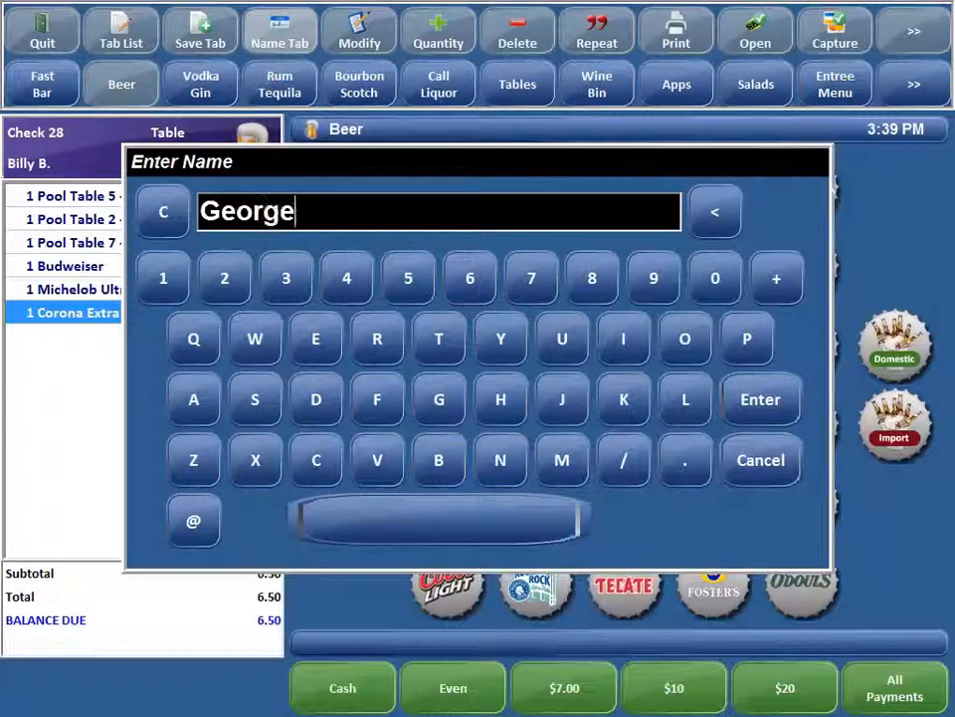
key("Return")
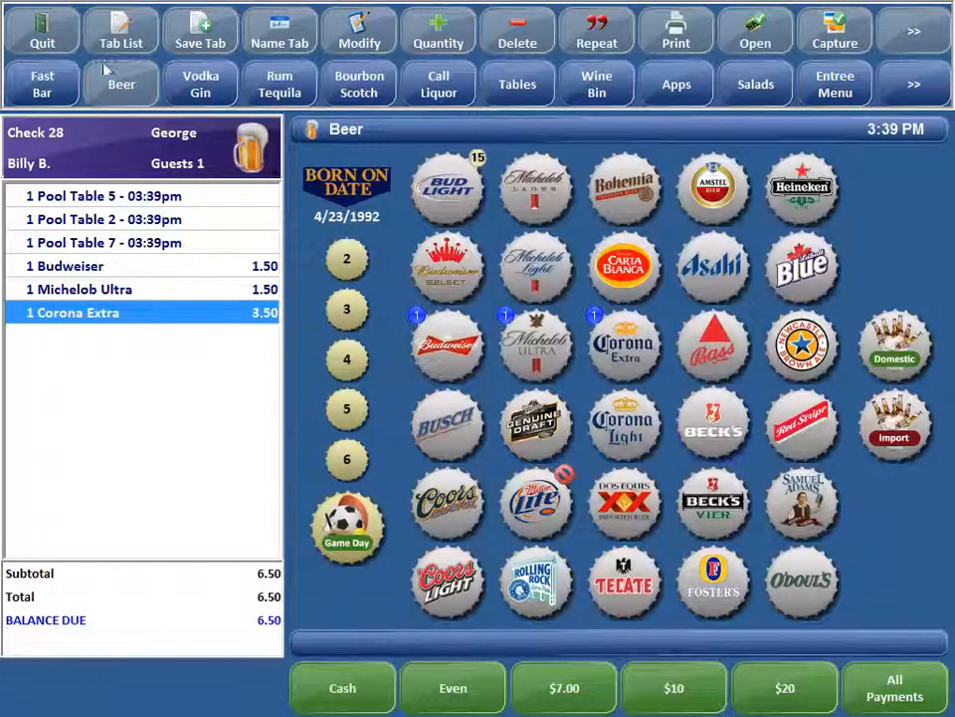
- Quit the named bar tab and sign back in with the bartender's access code
left_click(59, 40)
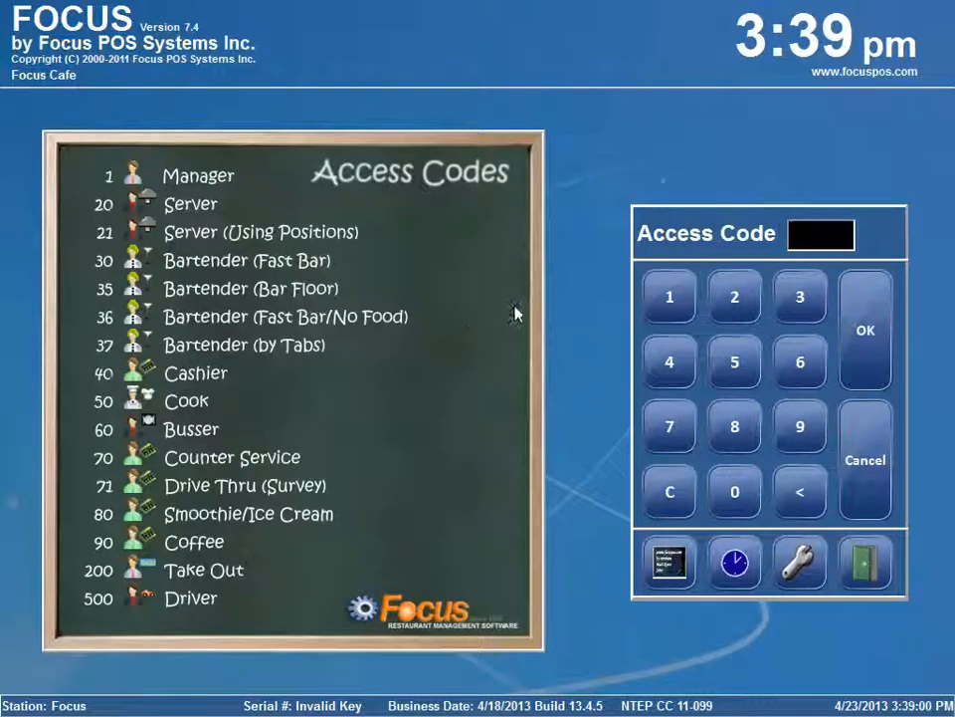
left_click(799, 297)
left_click(734, 491)
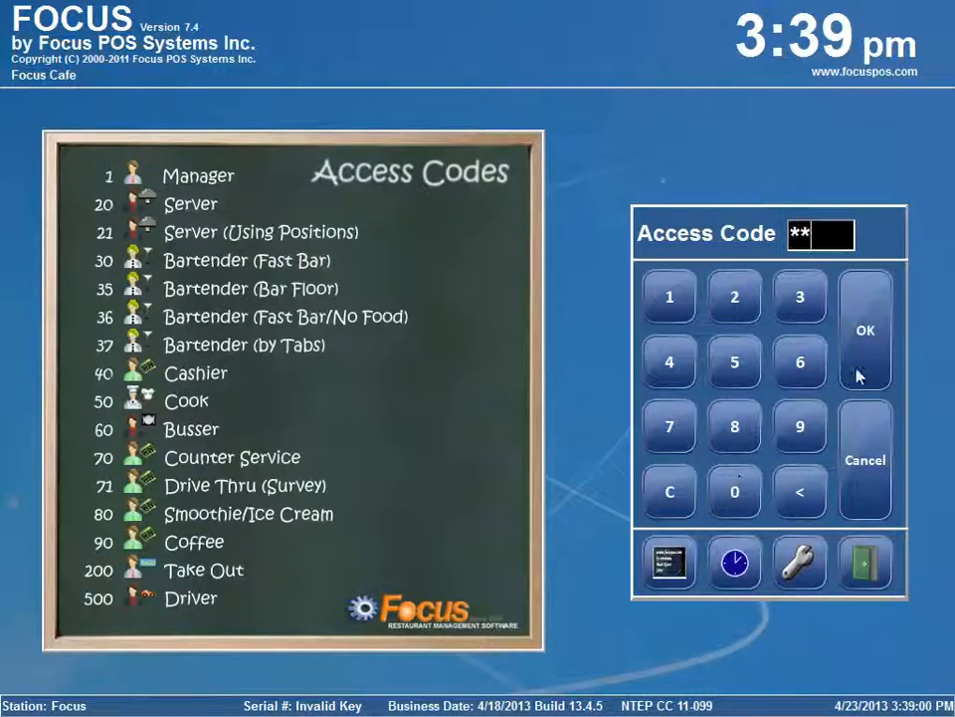
left_click(862, 373)
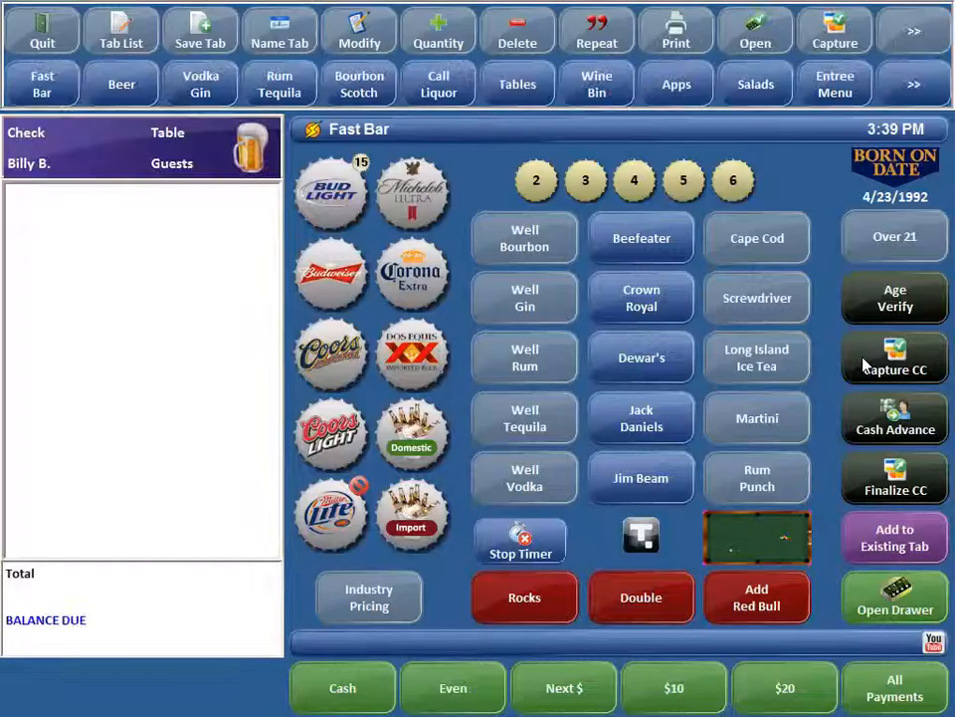
- Reopen the customer's tab from the tab list and stop only Pool Table 2's timer, declining to stop Pool Tables 5 and 7
left_click(123, 38)
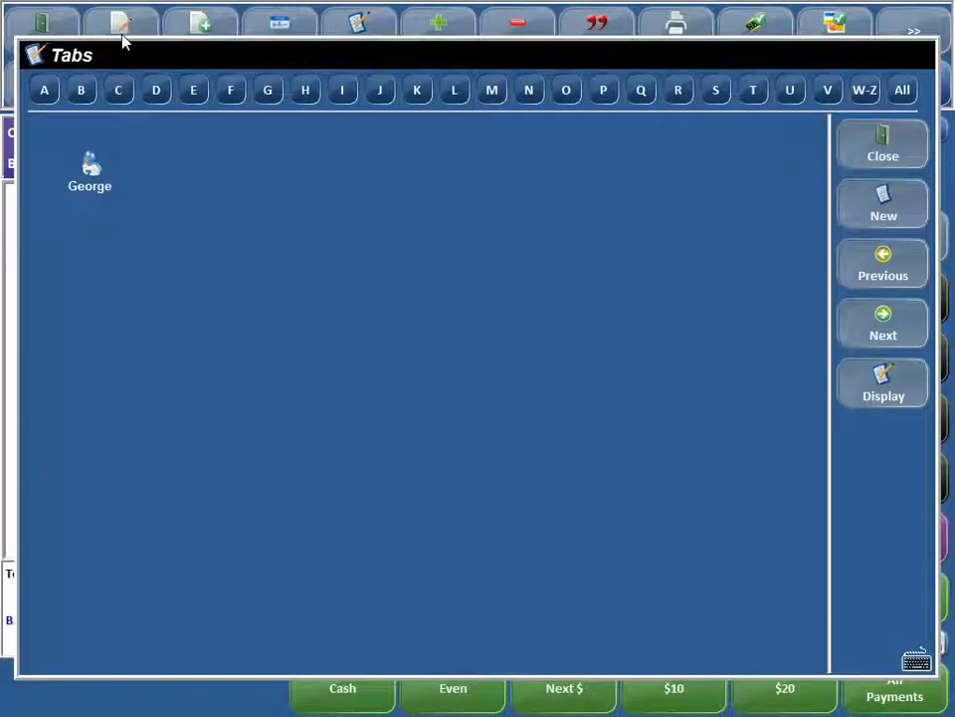
left_click(91, 171)
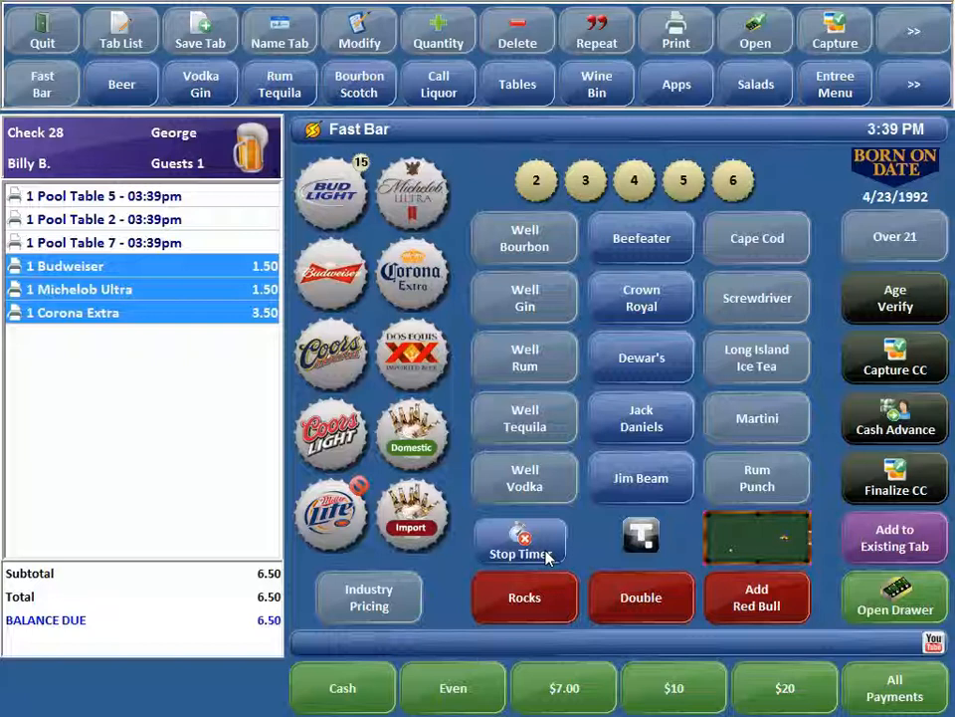
left_click(516, 79)
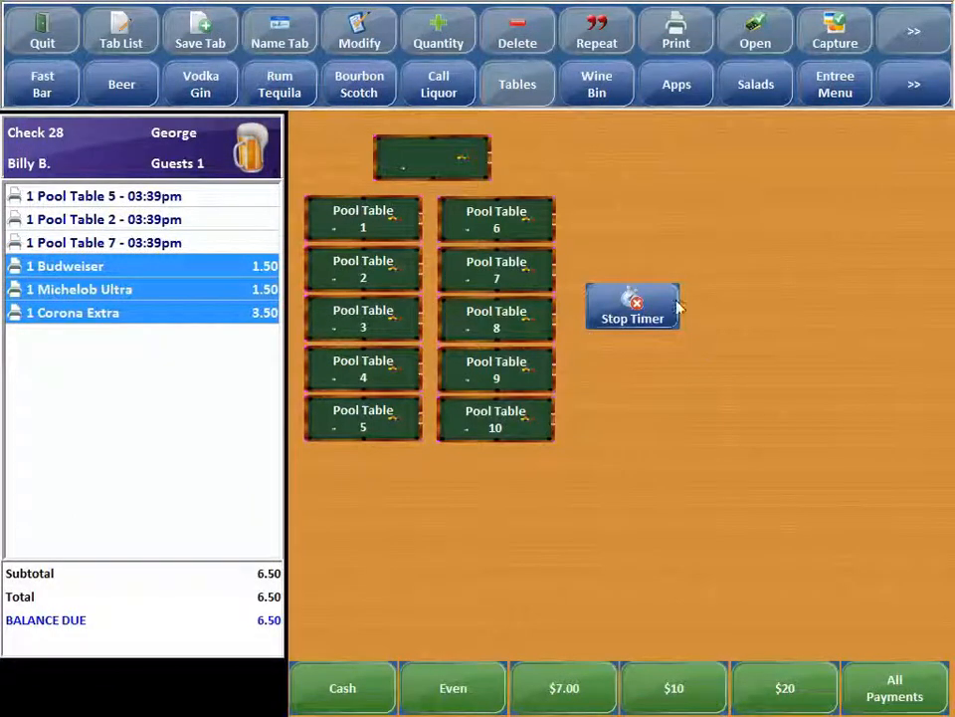
left_click(641, 314)
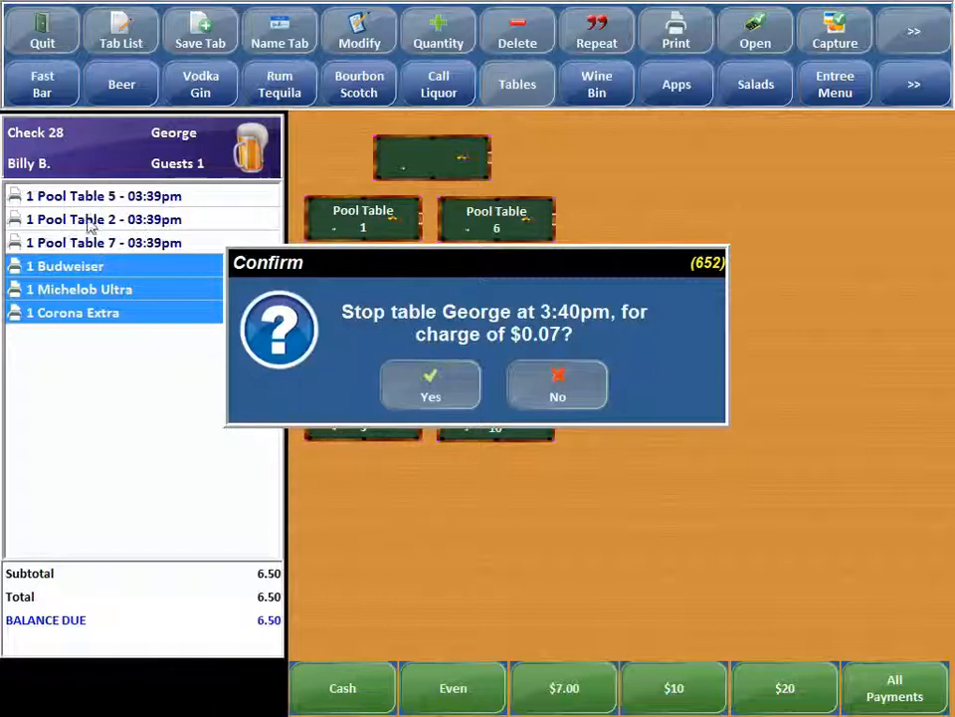
left_click(551, 391)
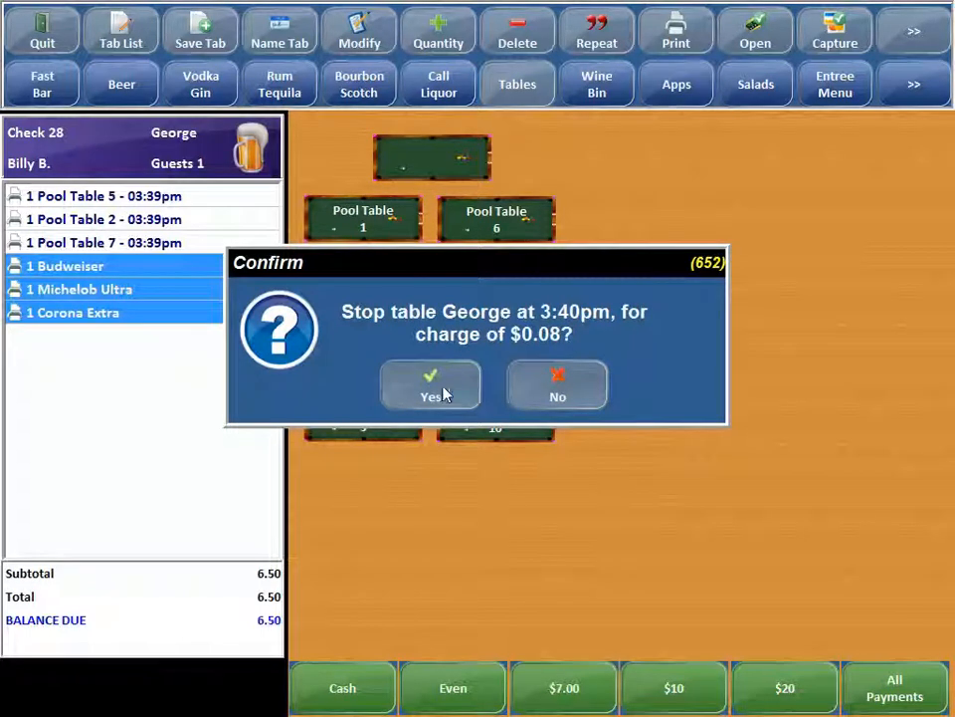
left_click(558, 389)
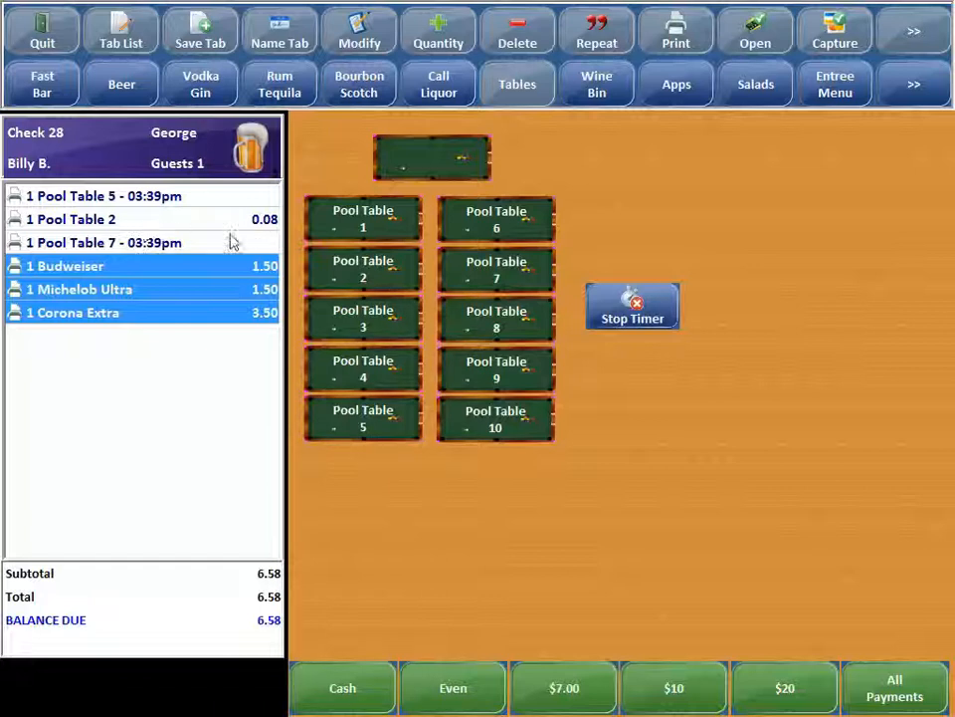
- Stop the remaining timers for Pool Table 5 and Pool Table 7 on the customer's tab
left_click(637, 305)
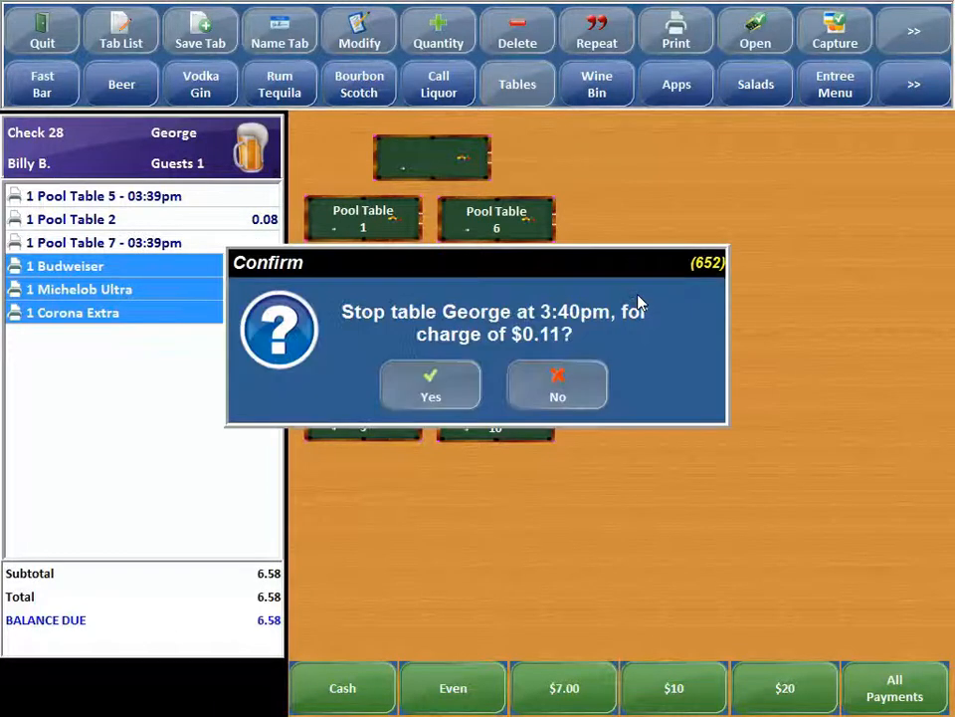
left_click(433, 395)
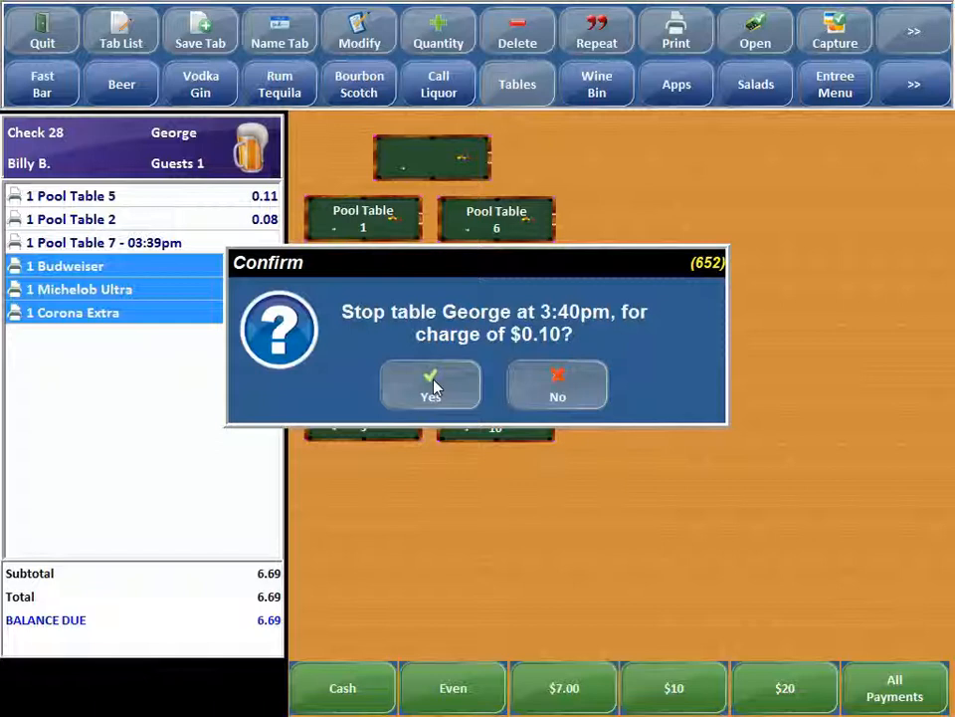
left_click(432, 388)
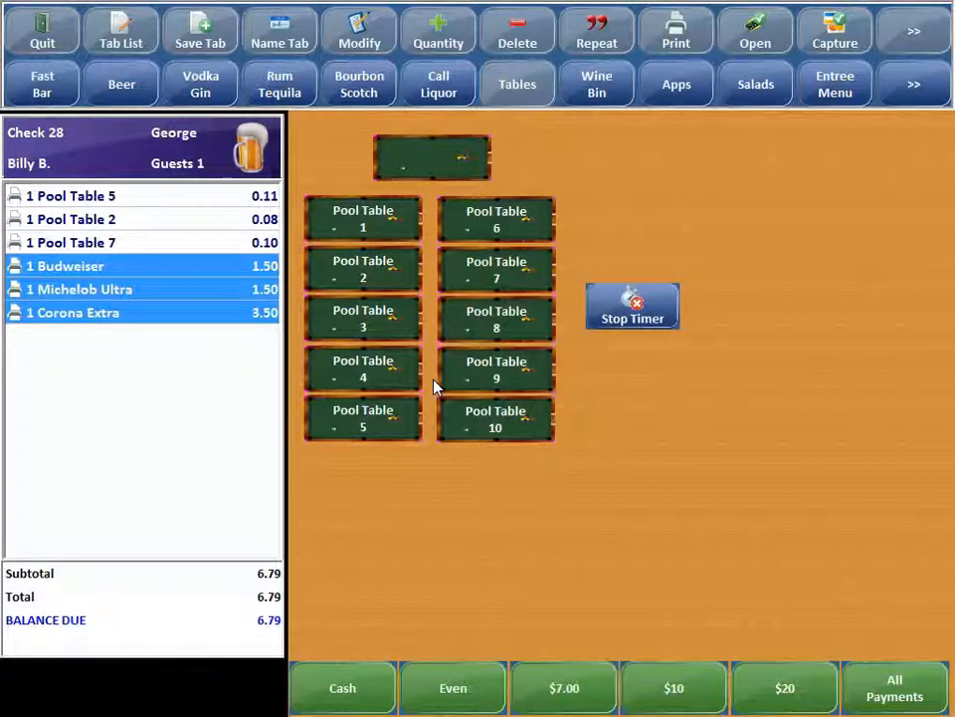